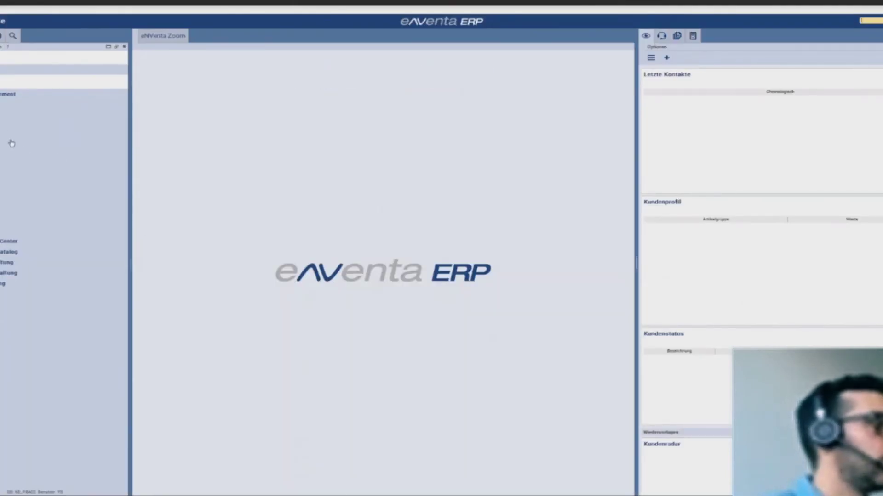
# Step: Open the Übersicht Vorgänge and list the open orders of the customer ERP Novum GmbH
pyautogui.click(5, 115)
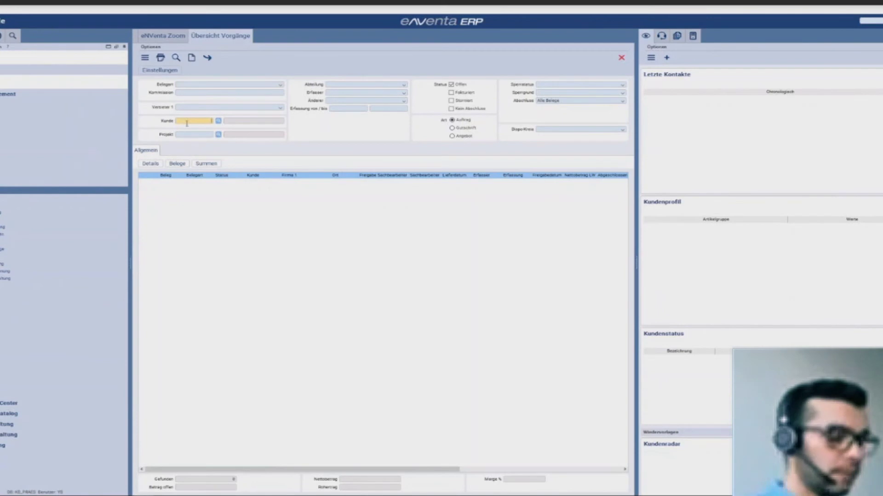
pyautogui.press('Return')
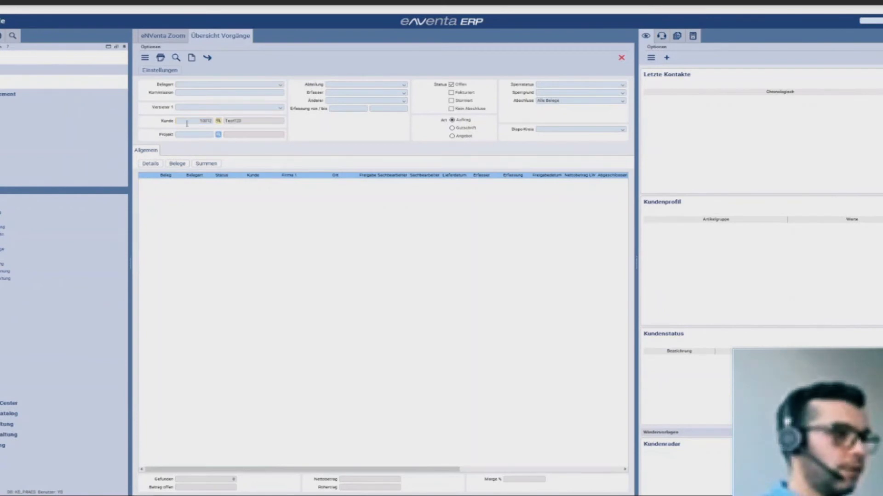
pyautogui.click(185, 122)
pyautogui.write('10015')
pyautogui.press('Return')
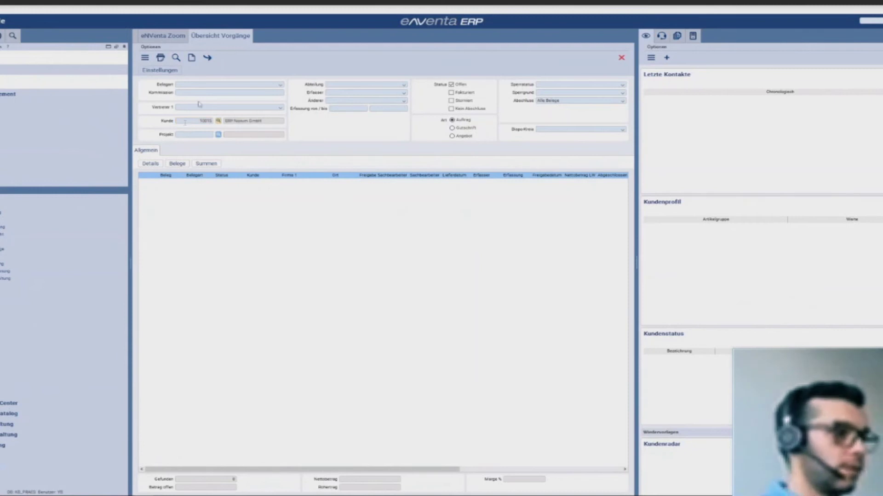
pyautogui.click(161, 183)
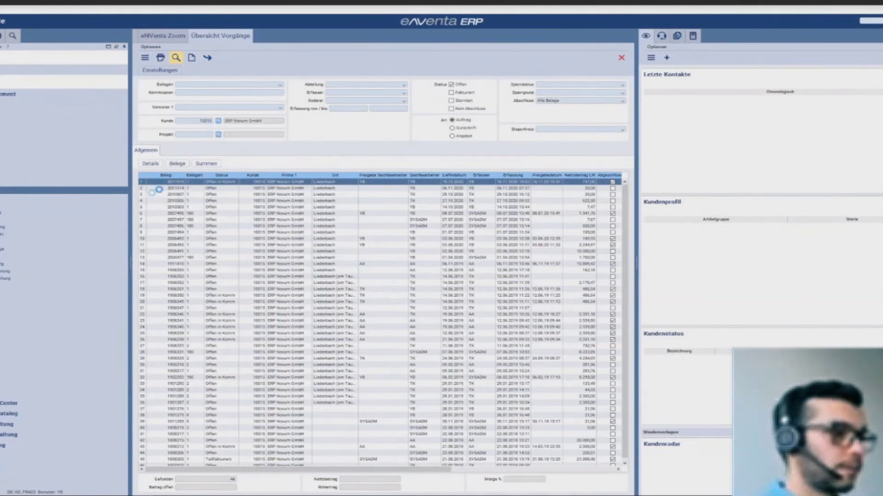
# Step: Open the first order in the results list and select its 1.27 MM PITCH position
pyautogui.doubleClick(159, 183)
pyautogui.click(270, 59)
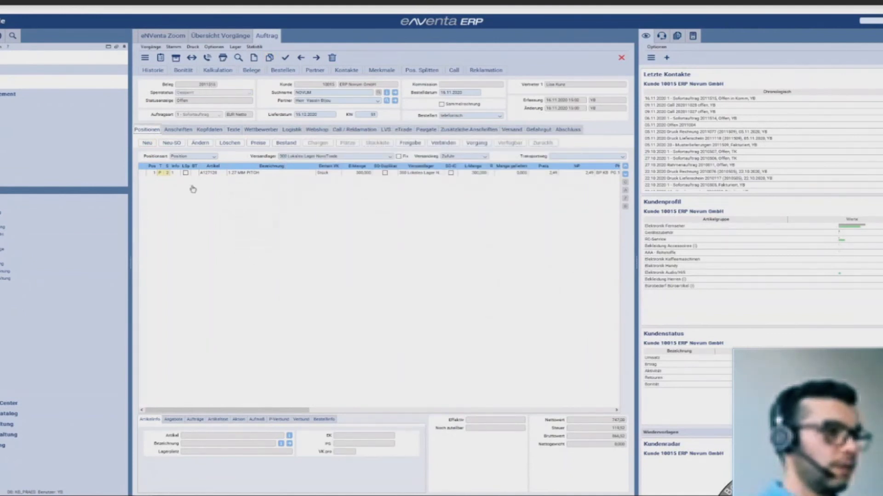
pyautogui.click(148, 176)
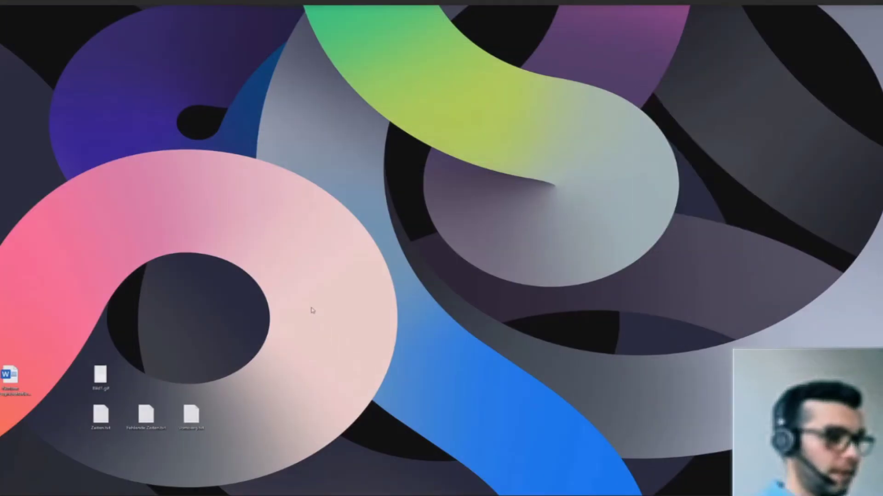
# Step: Set display 2's resolution to 1920 × 1080 in the Windows display settings and keep the change
pyautogui.rightClick(299, 307)
pyautogui.click(336, 363)
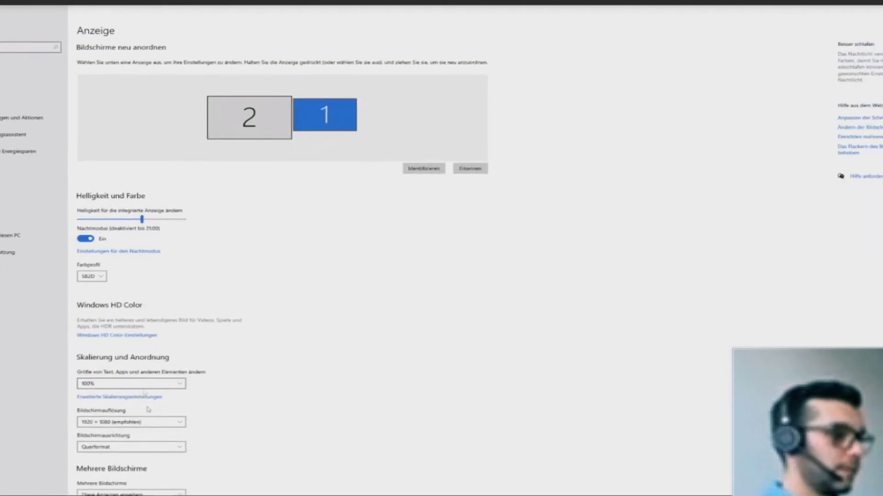
pyautogui.click(173, 423)
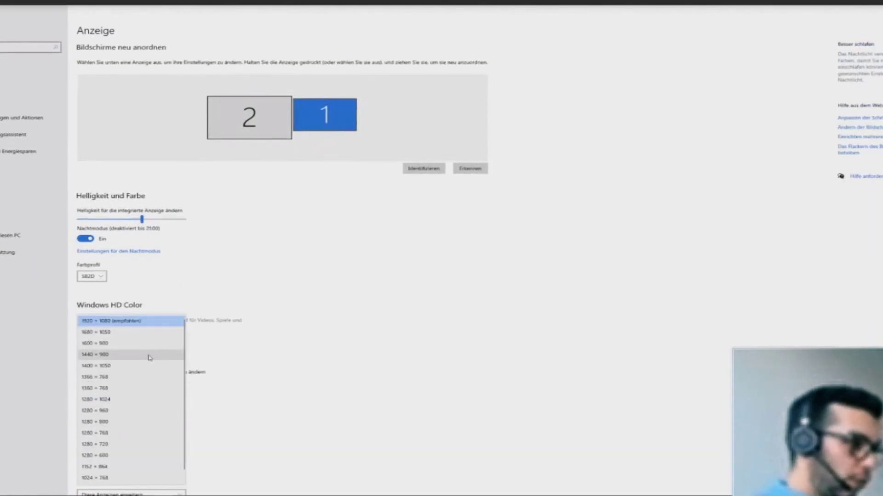
pyautogui.click(336, 360)
pyautogui.click(282, 114)
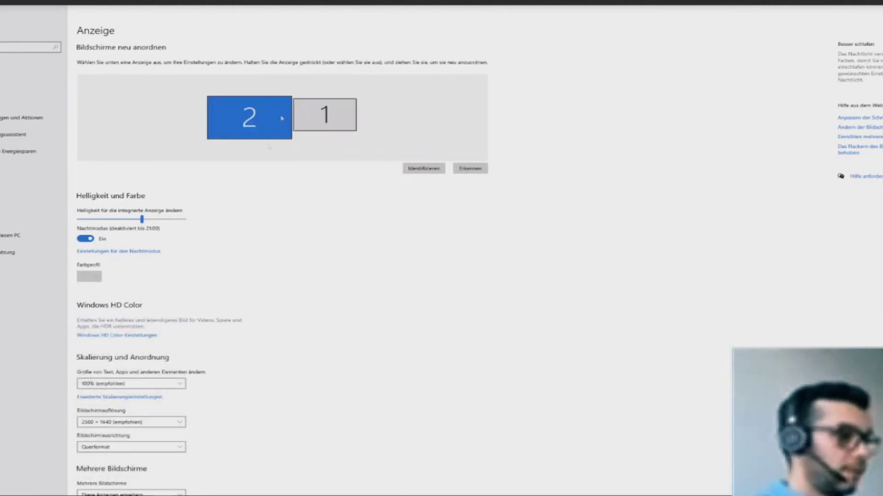
pyautogui.click(138, 421)
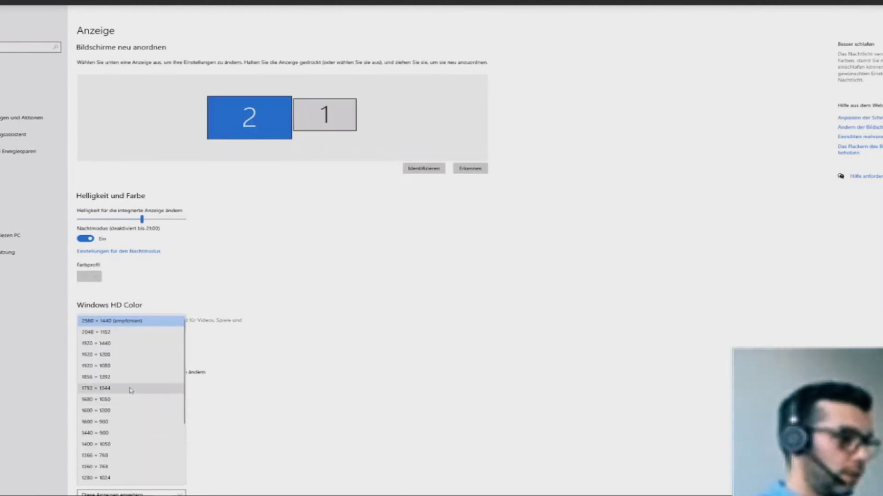
pyautogui.click(121, 368)
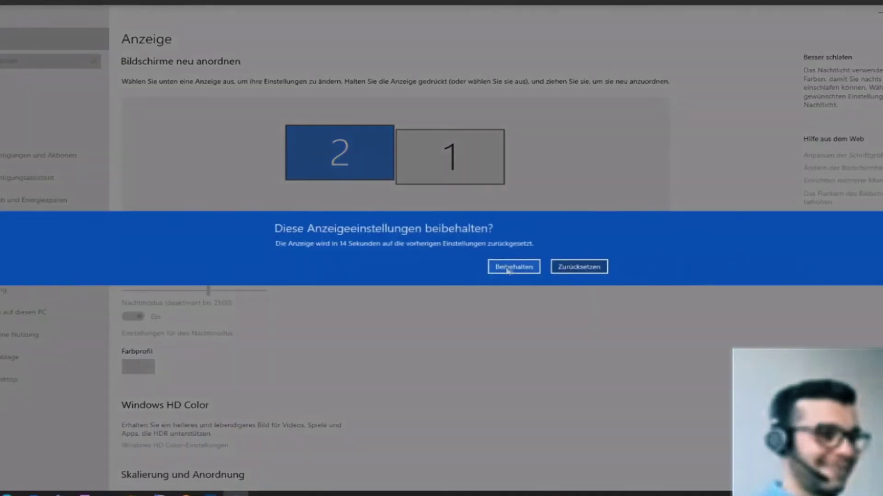
pyautogui.click(510, 268)
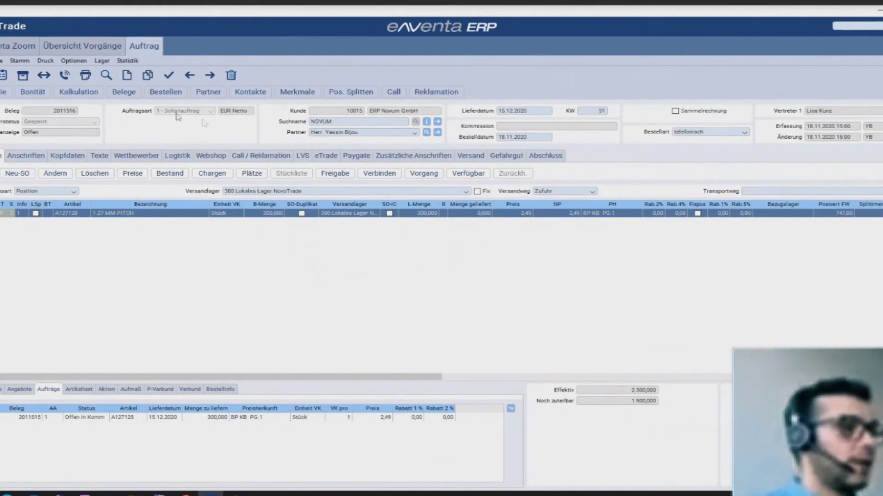
# Step: Add a second position to the order with article A127126 and a quantity of 200, picked through an article search for A12712
pyautogui.click(71, 113)
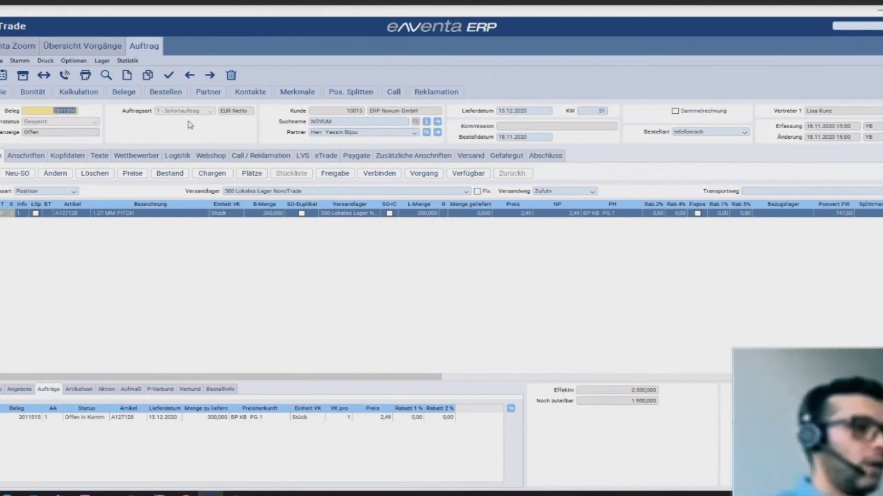
pyautogui.click(355, 111)
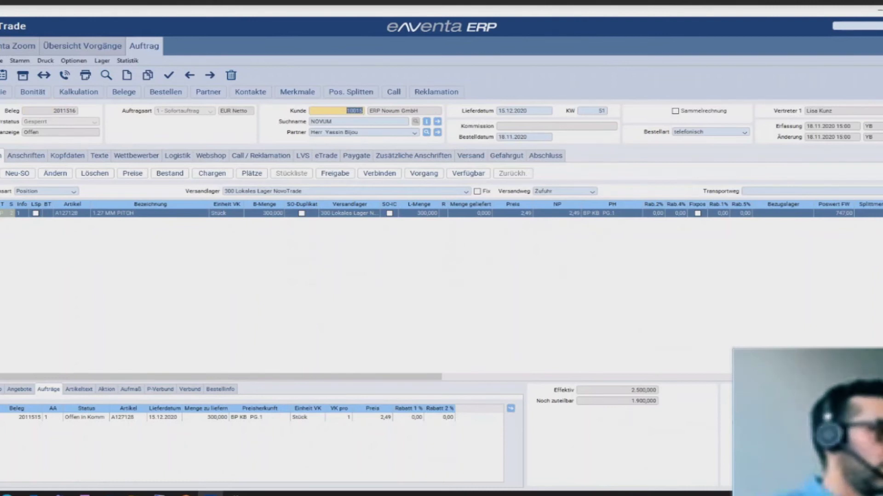
pyautogui.press('Down')
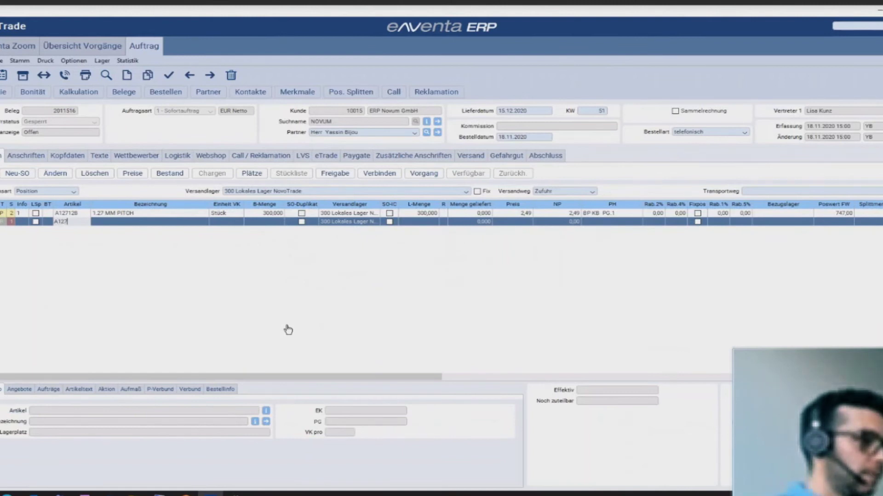
pyautogui.write('A12712')
pyautogui.press('Return')
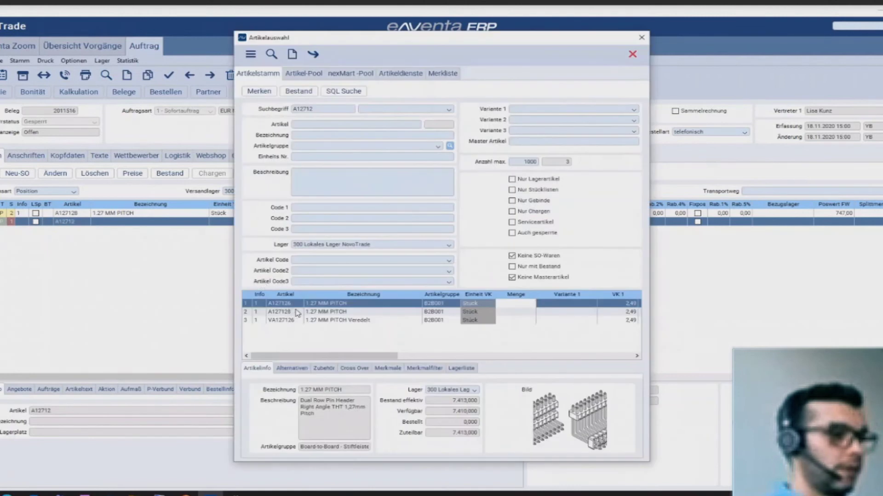
pyautogui.write('2')
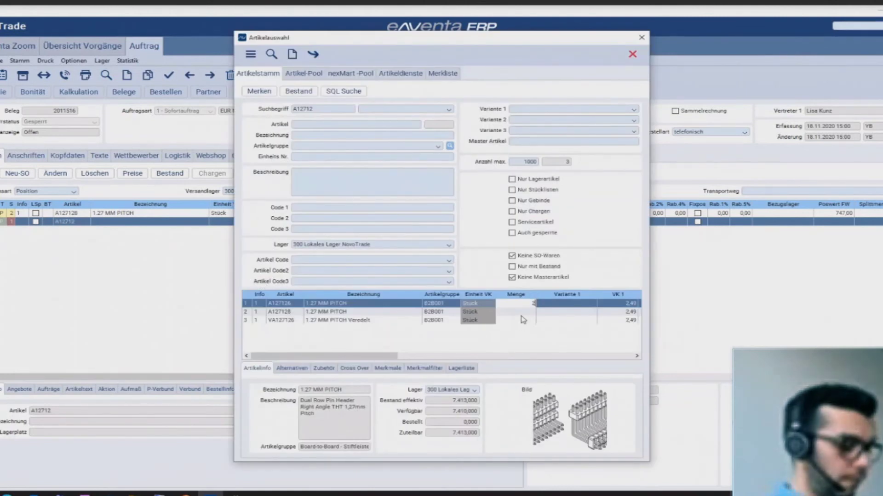
pyautogui.write('00')
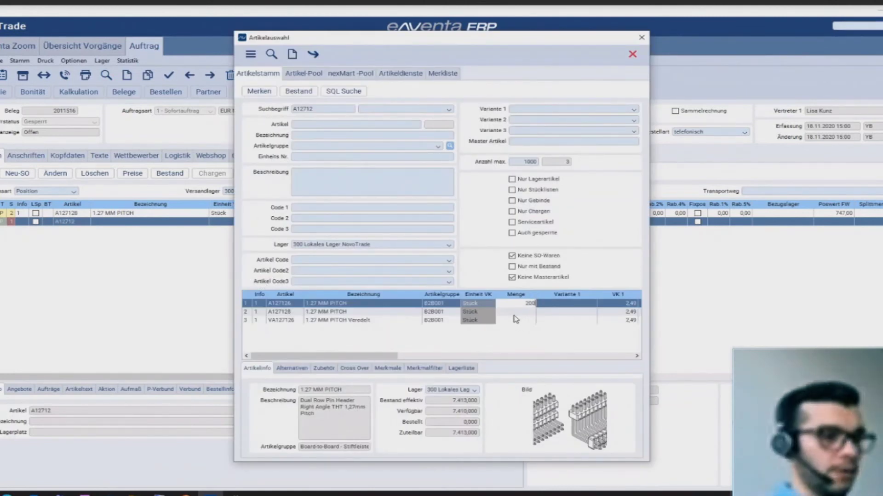
pyautogui.press('Return')
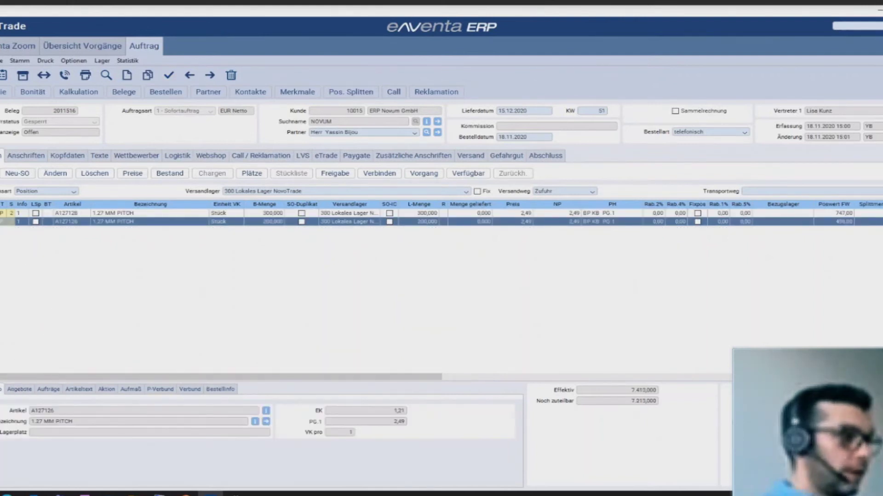
# Step: Revoke the release (Freigabe aufheben) of both order positions
pyautogui.keyDown('shift'); pyautogui.click(179, 214); pyautogui.keyUp('shift')
pyautogui.click(335, 173)
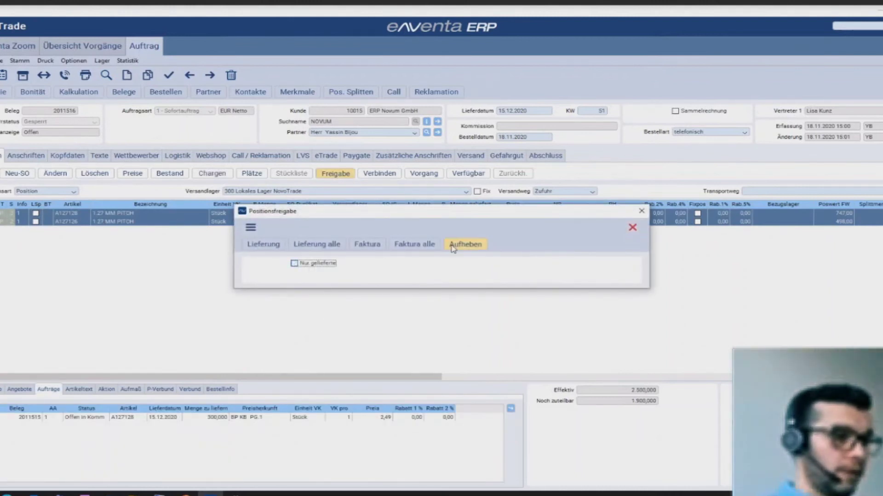
pyautogui.click(462, 244)
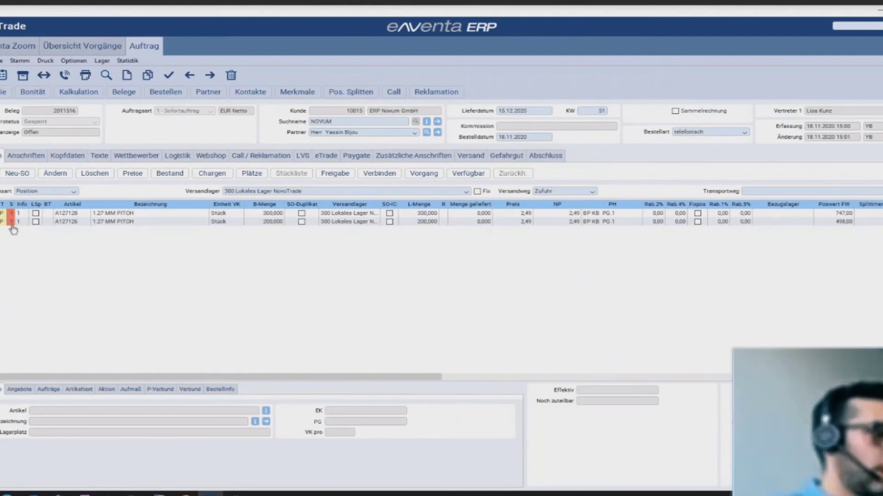
# Step: Consult the position status legend and complete the order through Abschluss
pyautogui.moveTo(15, 212)
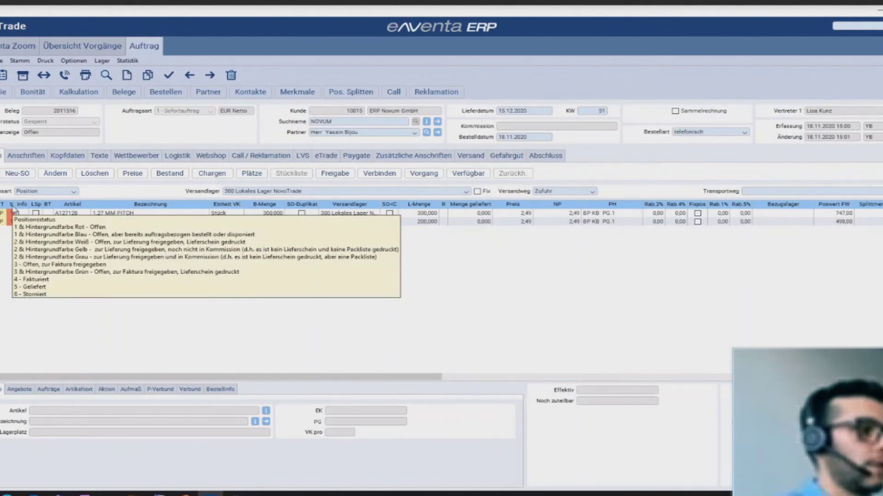
pyautogui.click(546, 156)
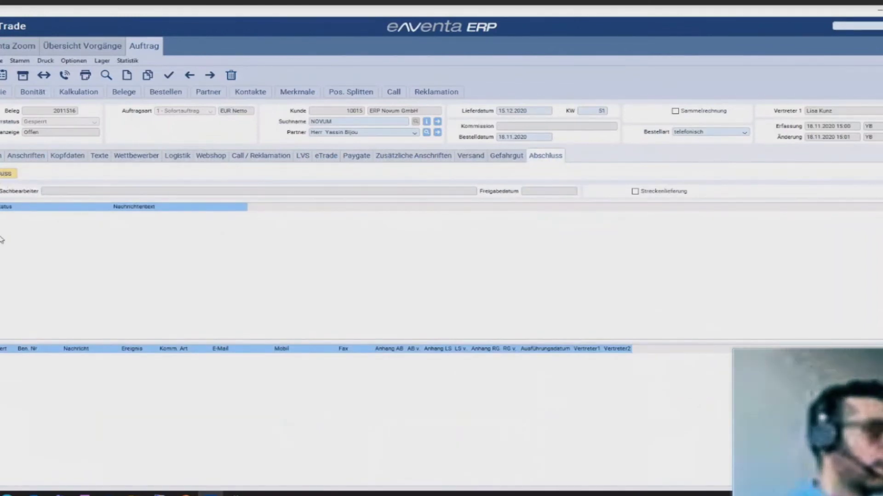
pyautogui.click(1, 176)
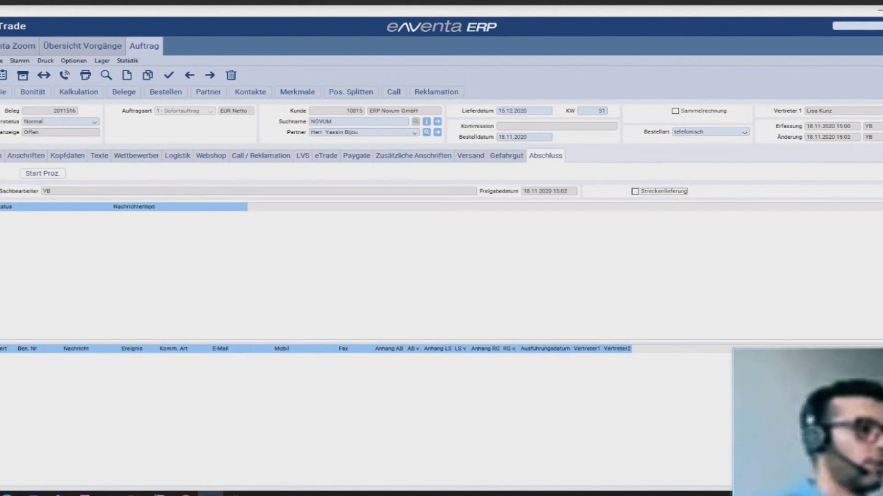
# Step: Check the stock information for the articles in both order positions, including A127126 in warehouse 300 Lokales Lager NovoTrade
pyautogui.click(2, 155)
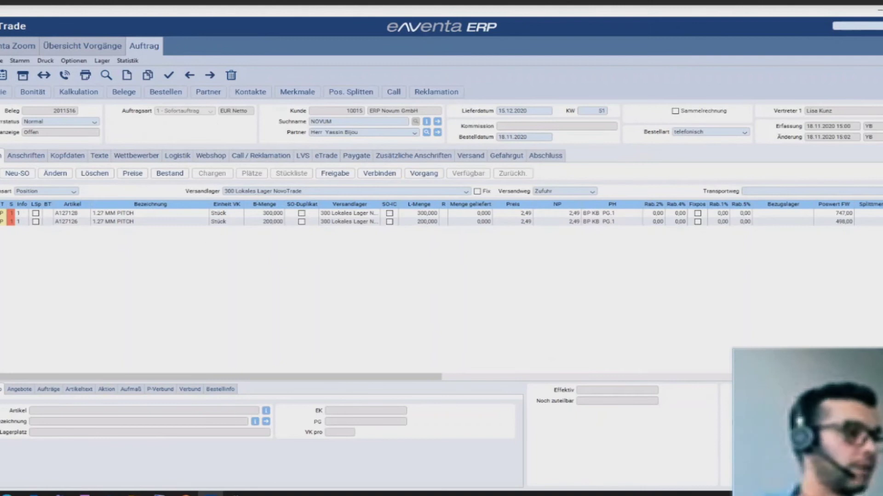
pyautogui.click(50, 222)
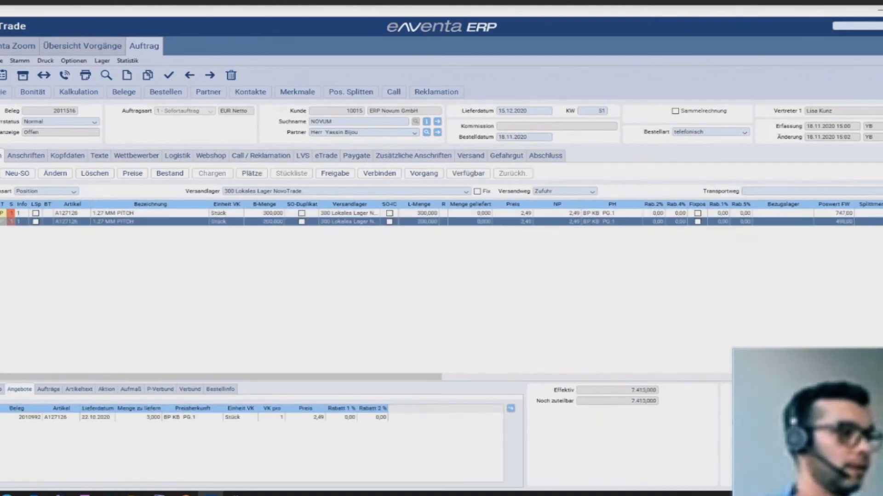
pyautogui.press('Up')
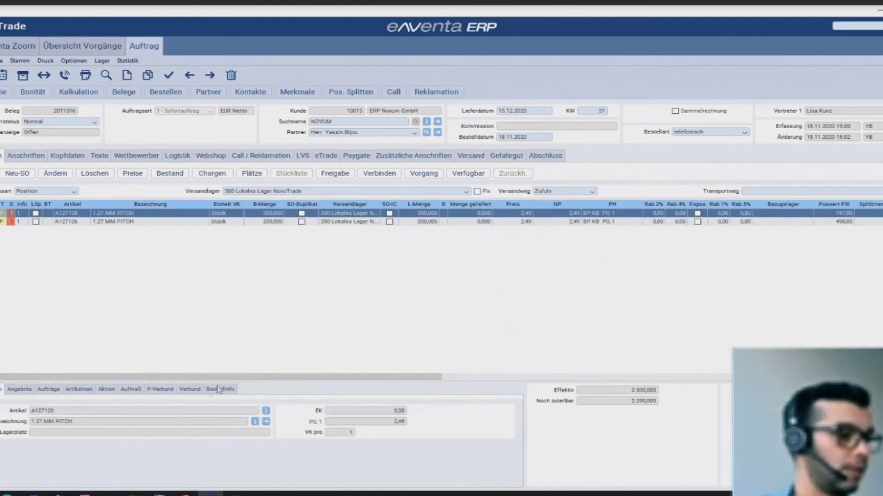
pyautogui.click(170, 174)
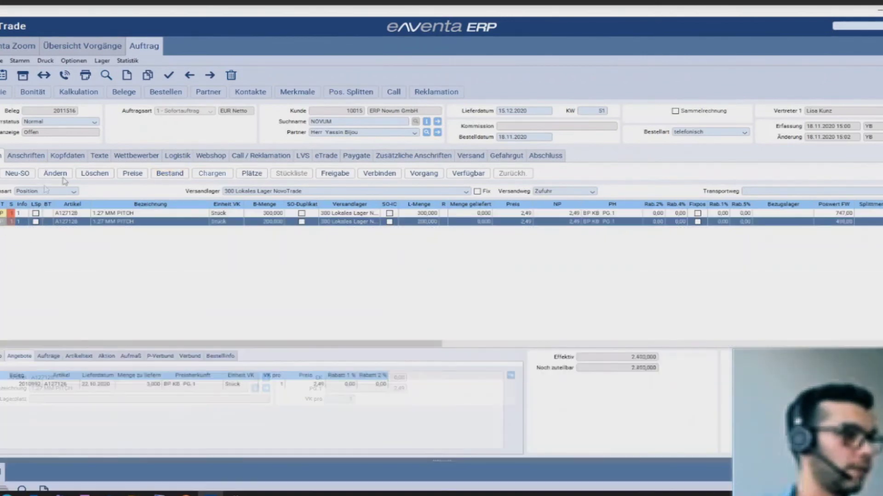
pyautogui.click(7, 222)
pyautogui.click(168, 174)
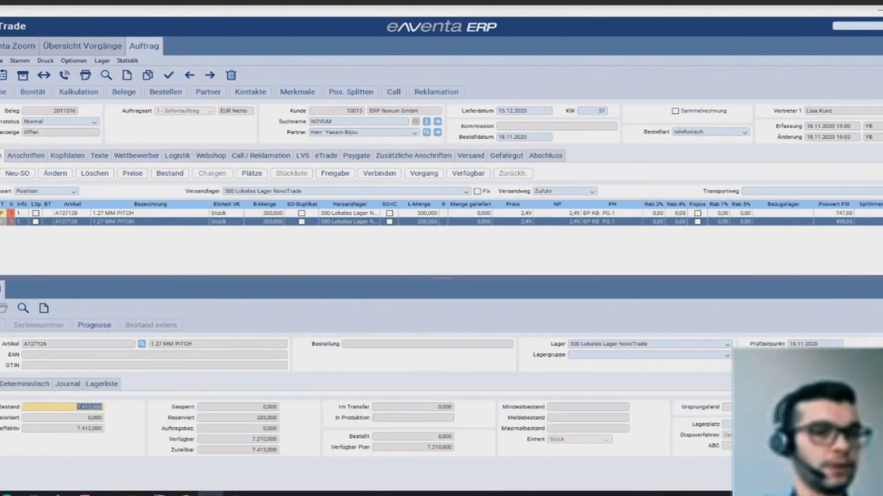
pyautogui.click(534, 268)
pyautogui.moveTo(152, 376); pyautogui.dragTo(123, 377)
# Step: Set the second position's delivery date and requested date (Wunschdatum) to 23.11.2020
pyautogui.click(55, 174)
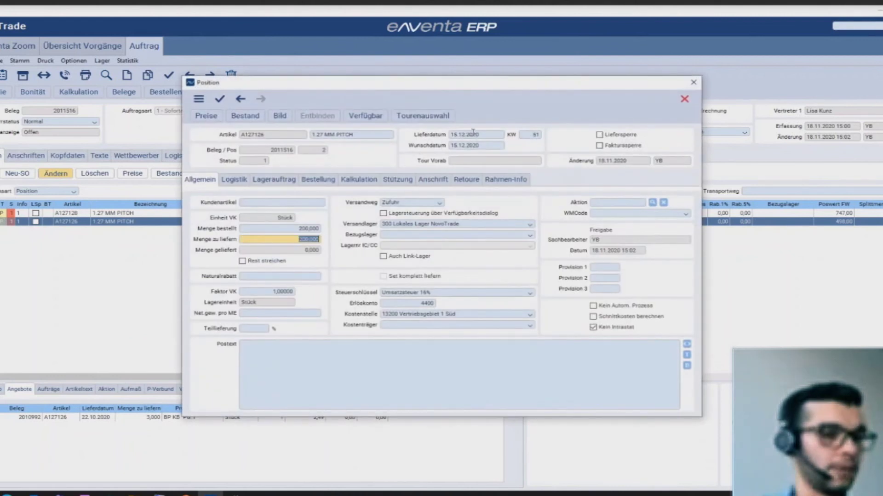
pyautogui.click(473, 133)
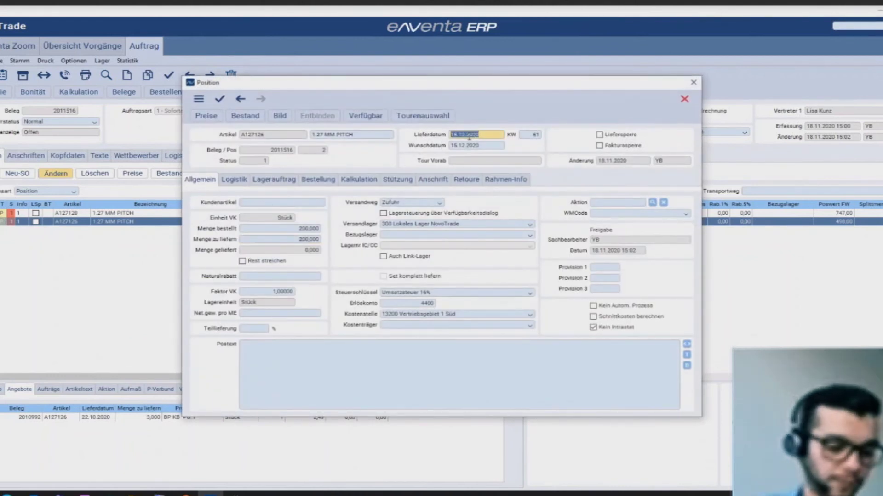
pyautogui.write('2')
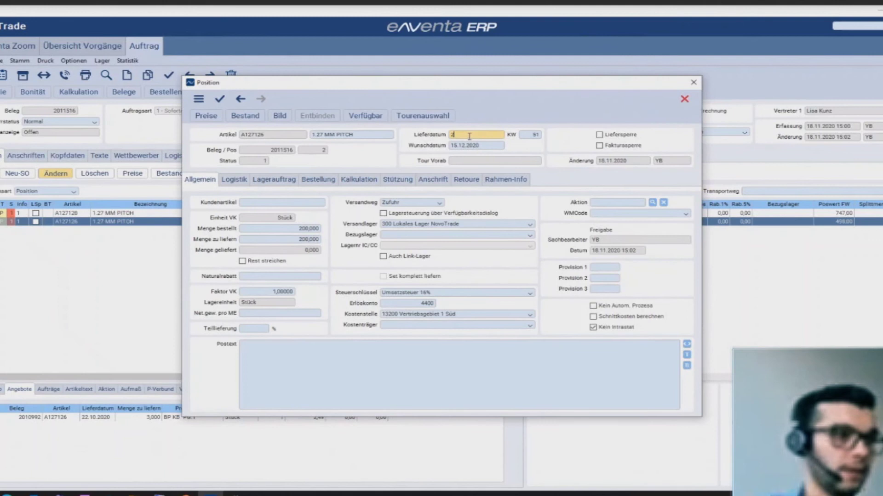
pyautogui.write('3.11')
pyautogui.press('Tab')
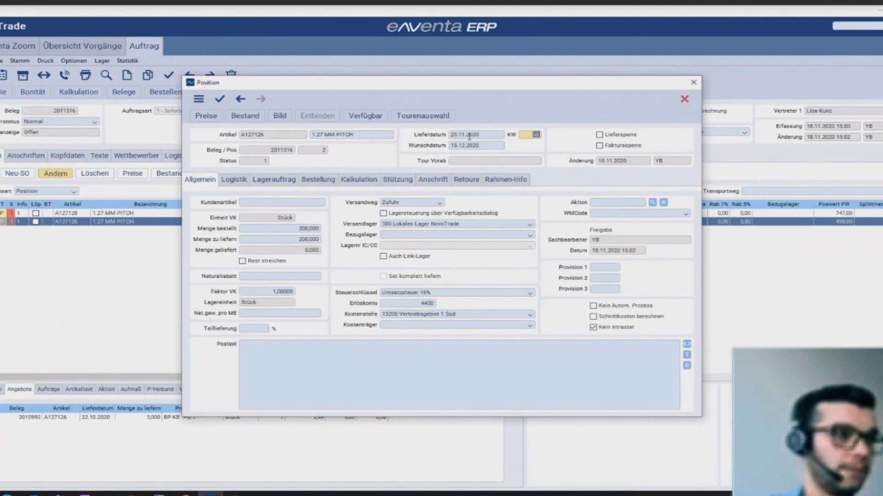
pyautogui.click(475, 133)
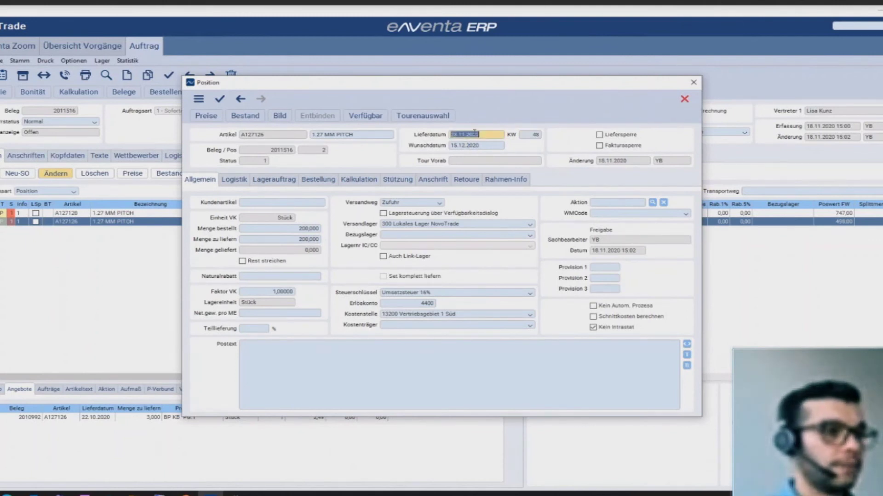
pyautogui.click(475, 147)
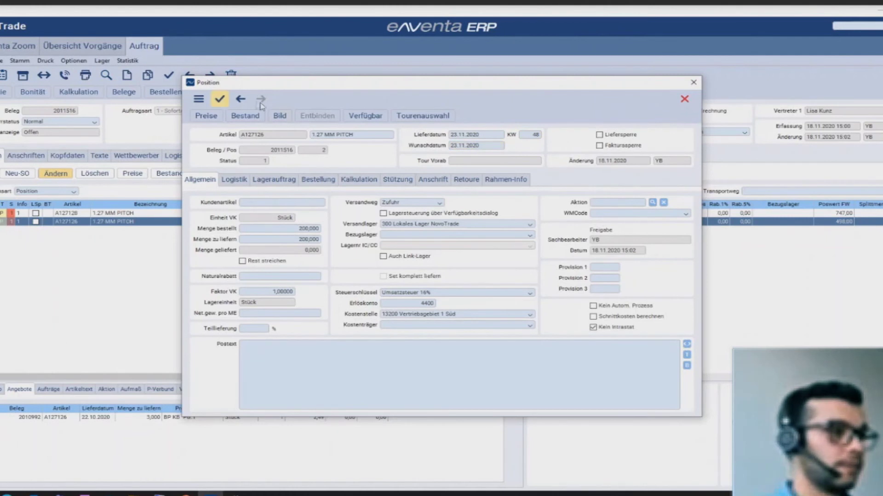
# Step: Set the first position's delivery date and requested date (Wunschdatum) to 23.11.2020 and close the position dialog
pyautogui.click(243, 99)
pyautogui.click(486, 146)
pyautogui.click(486, 147)
pyautogui.press('Return')
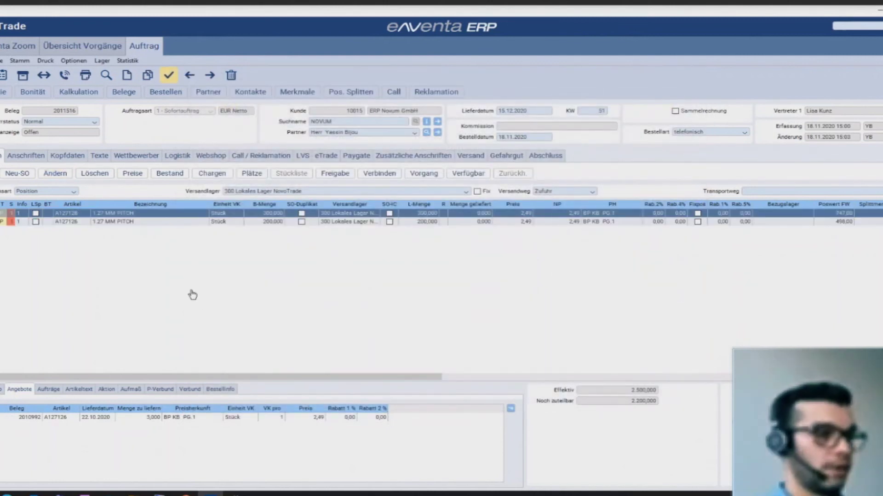
# Step: Open the delivery proposal (Liefervorschlag), clear the article filter and list all of the customer's open positions
pyautogui.click(1, 61)
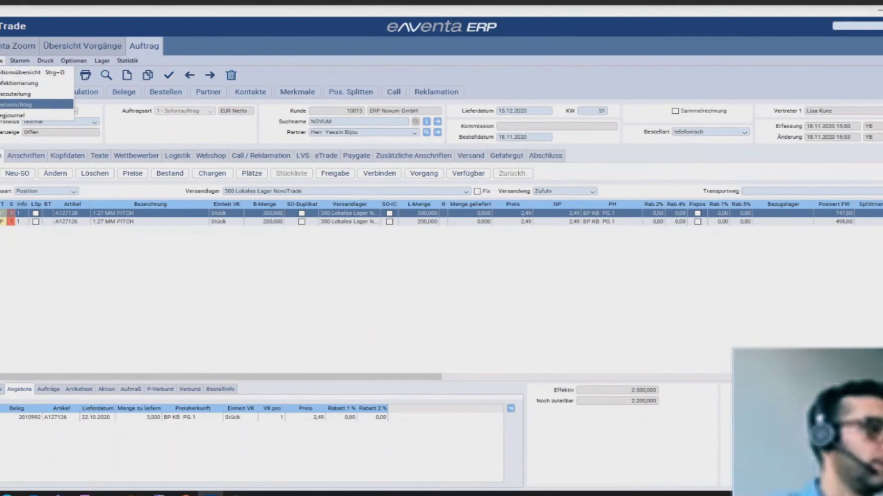
pyautogui.click(14, 104)
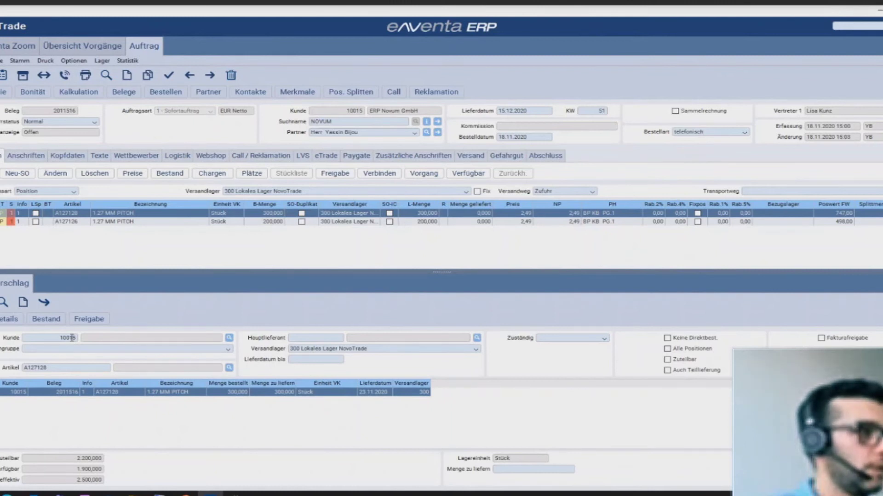
pyautogui.click(2, 60)
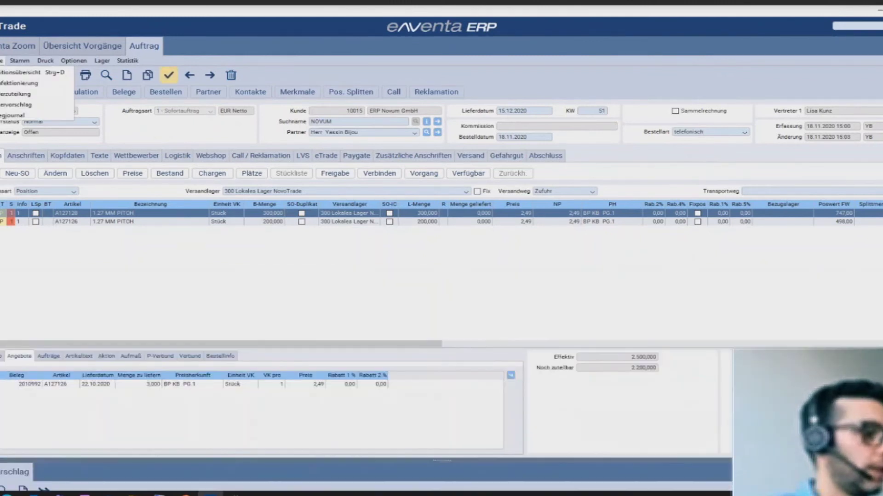
pyautogui.click(2, 476)
pyautogui.doubleClick(60, 342)
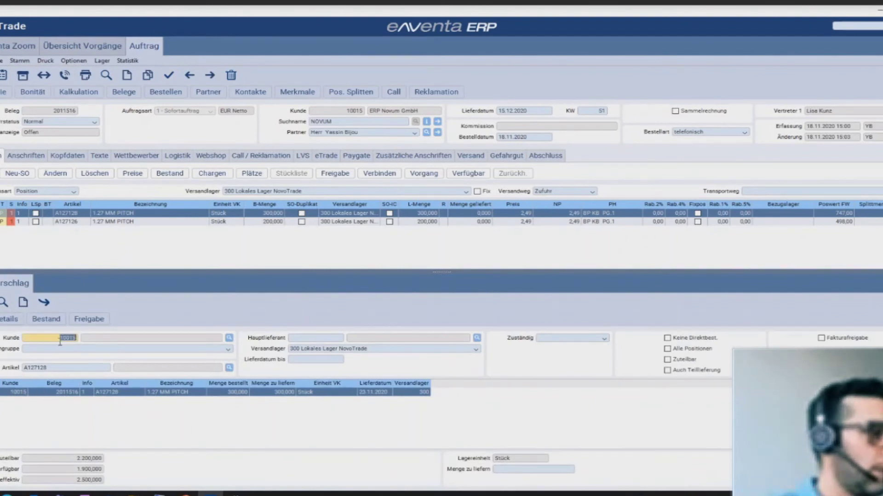
pyautogui.doubleClick(66, 368)
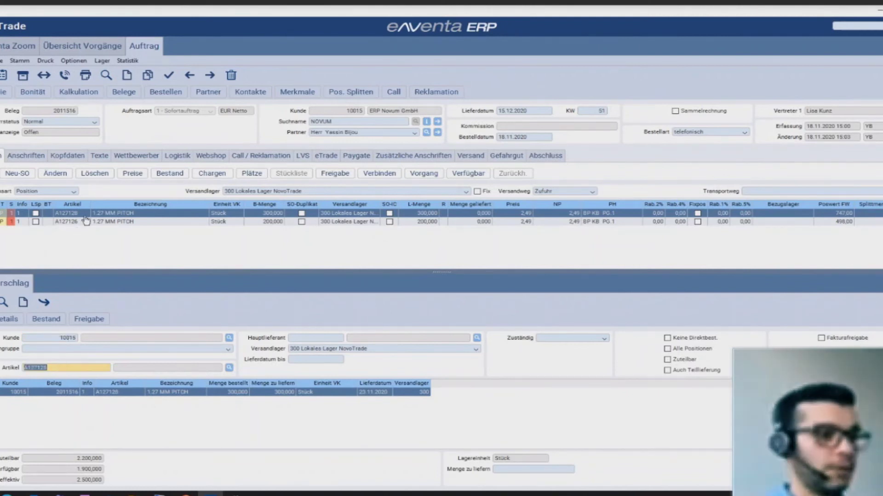
pyautogui.click(52, 305)
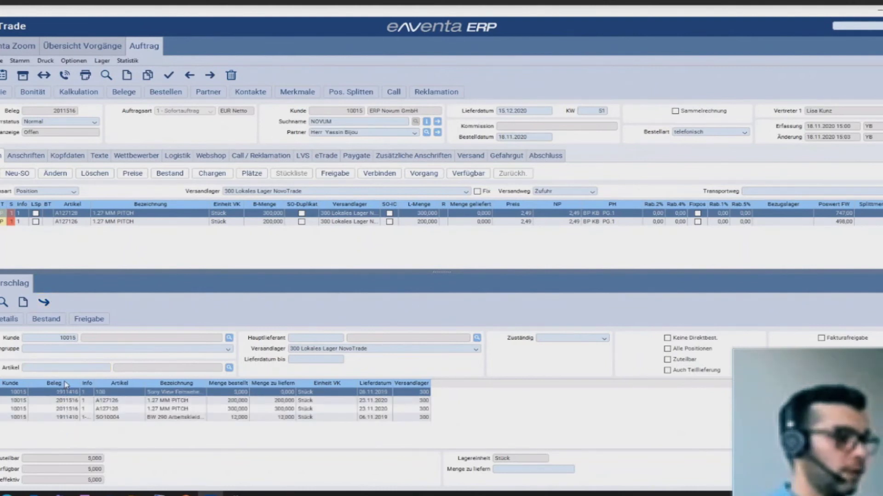
# Step: Set the delivery proposal's latest delivery date (Lieferdatum bis) to 23.11.2020
pyautogui.click(56, 340)
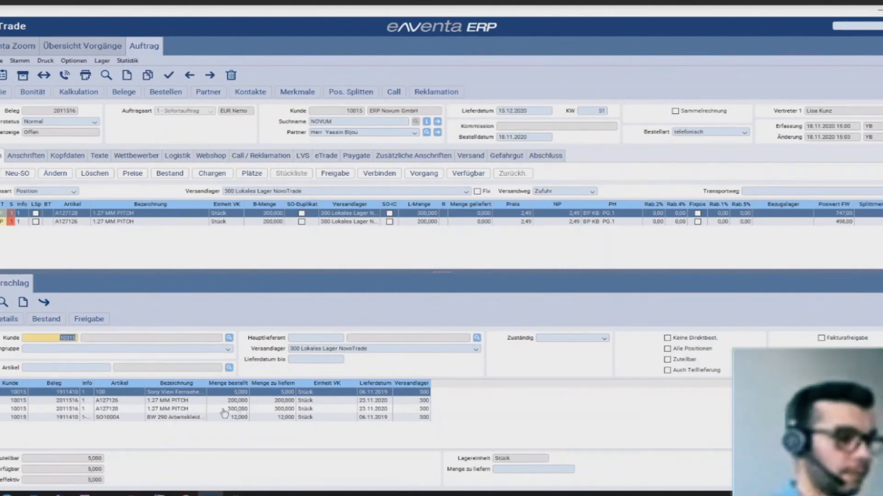
pyautogui.click(294, 360)
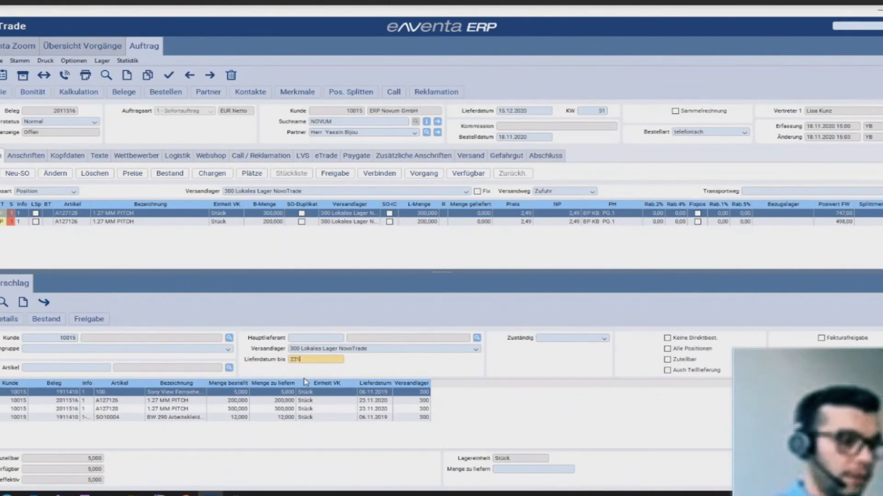
pyautogui.press('Tab')
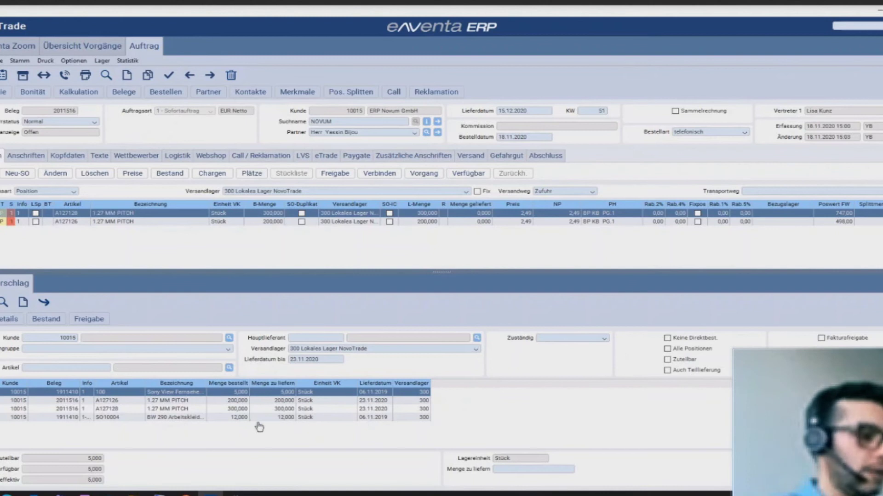
# Step: Check the stock of the A127126 and A127128 positions in the delivery proposal, release both (Freigabe) and return to the order
pyautogui.click(23, 402)
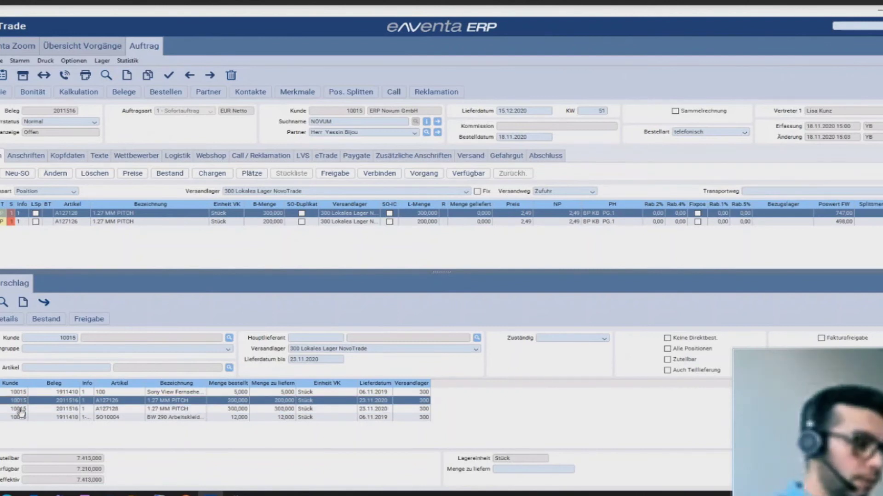
pyautogui.click(21, 408)
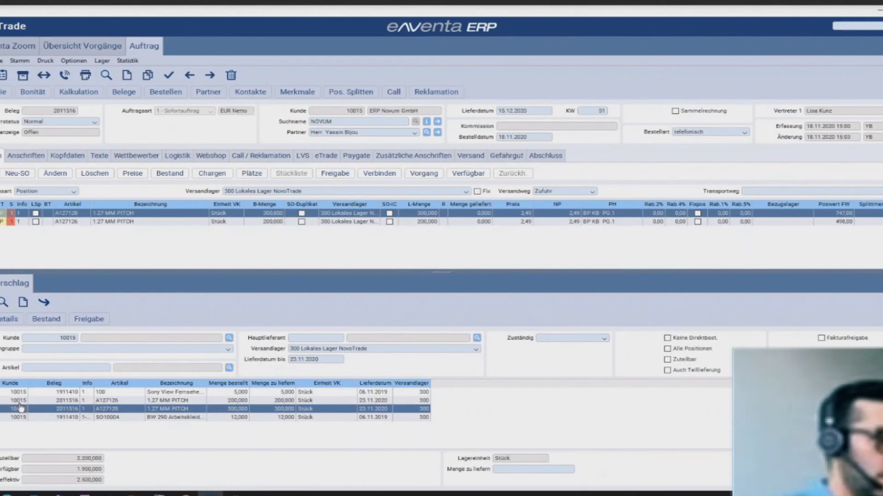
pyautogui.keyDown('ctrl'); pyautogui.click(19, 403); pyautogui.keyUp('ctrl')
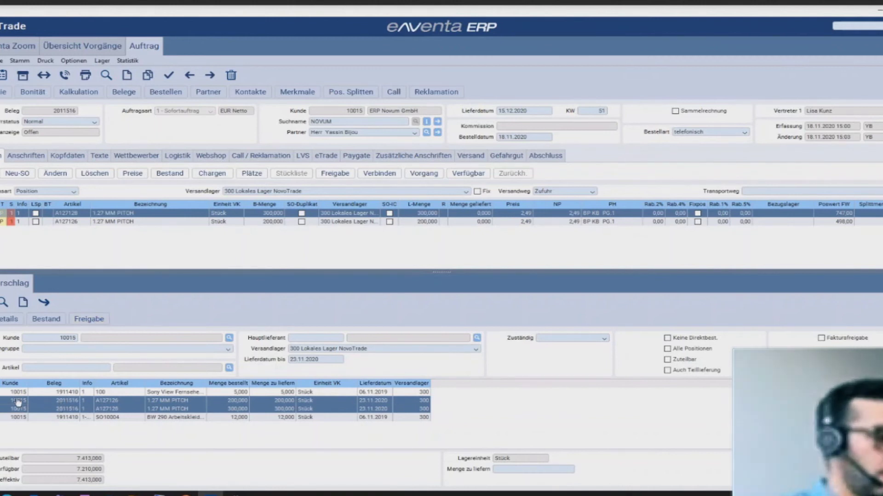
pyautogui.click(46, 401)
pyautogui.click(75, 459)
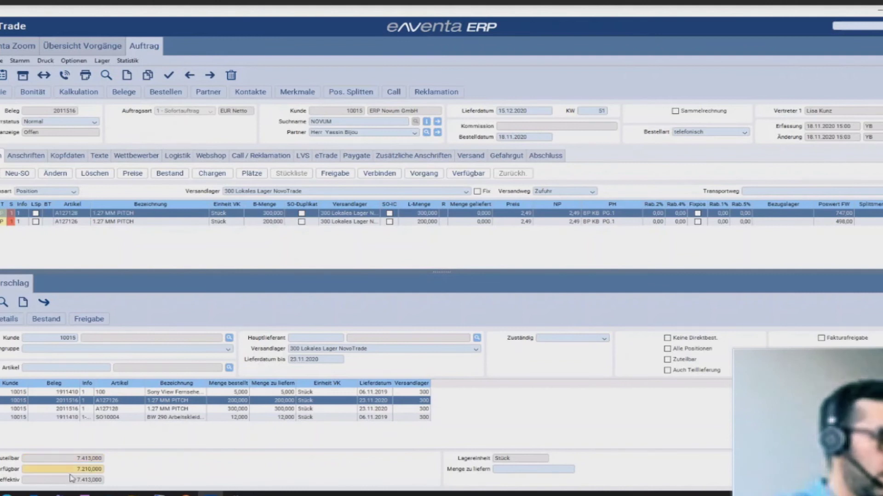
pyautogui.click(65, 409)
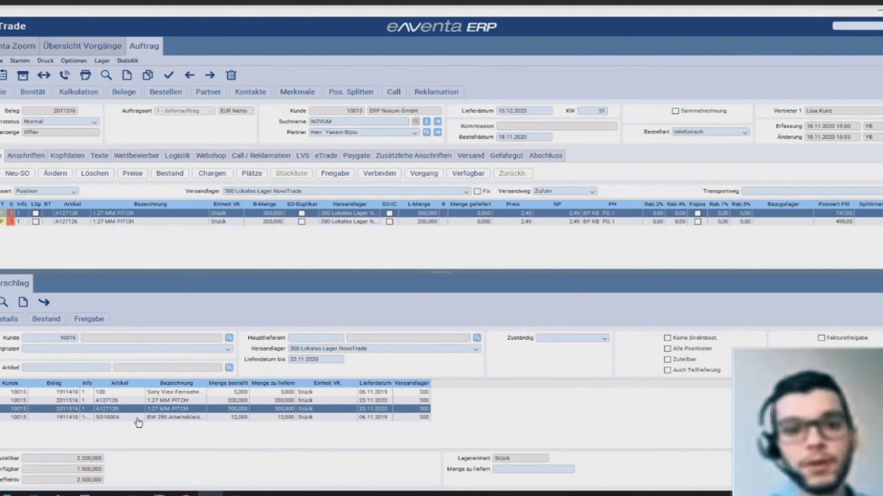
pyautogui.click(4, 400)
pyautogui.keyDown('ctrl'); pyautogui.click(6, 410); pyautogui.keyUp('ctrl')
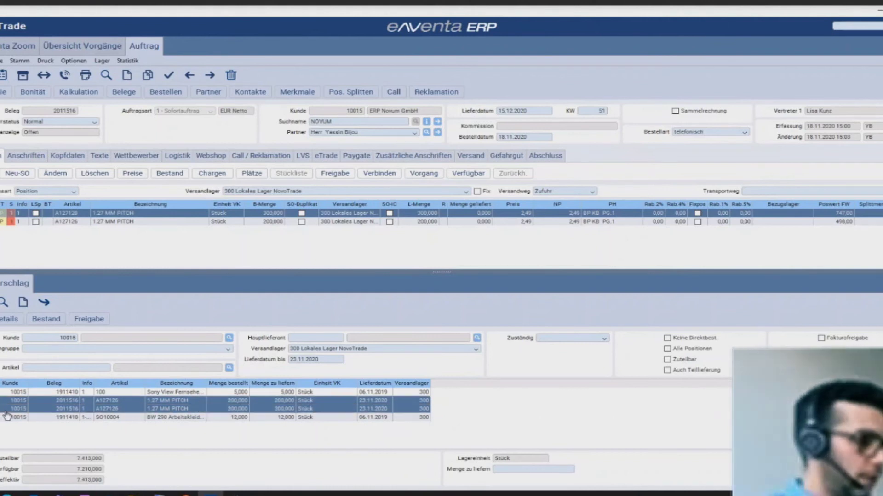
pyautogui.click(90, 320)
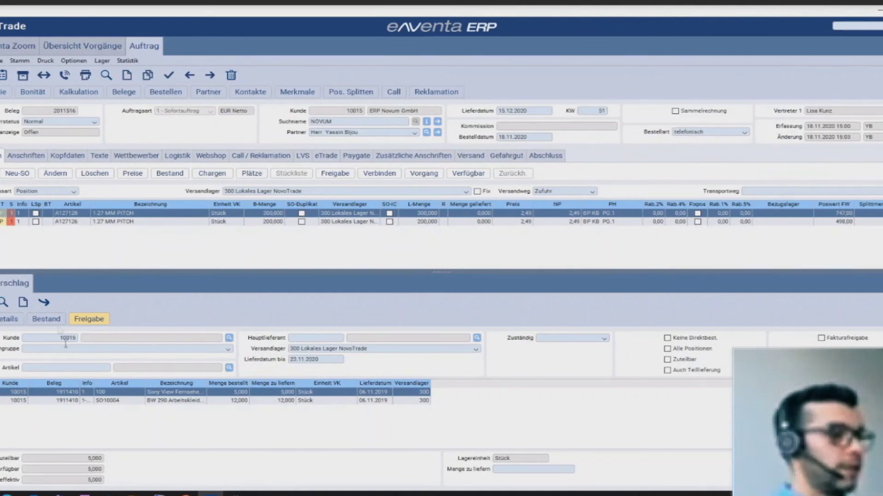
pyautogui.click(59, 259)
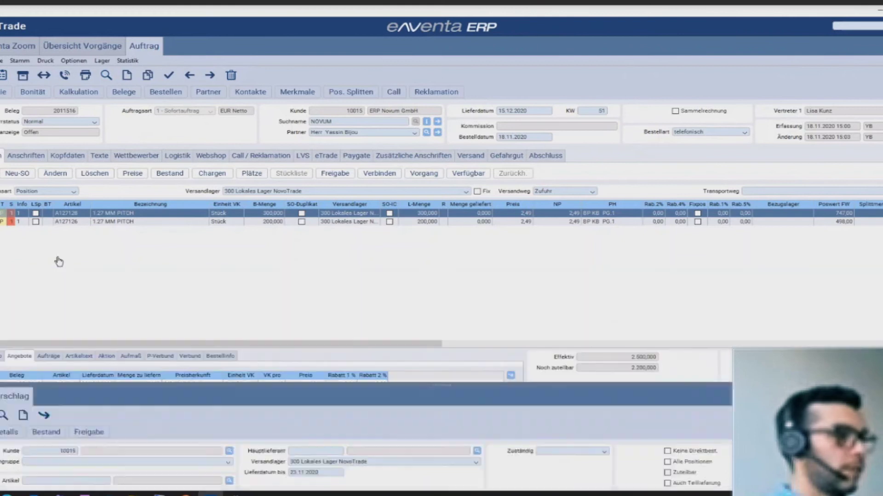
pyautogui.click(23, 250)
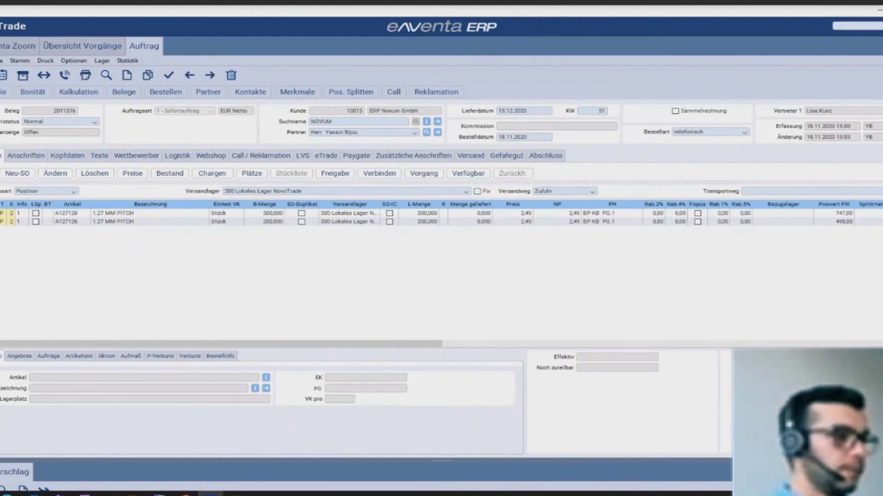
# Step: Assign 300 pieces of batch (Charge) 20201116 to the first order position, article A127128
pyautogui.click(115, 213)
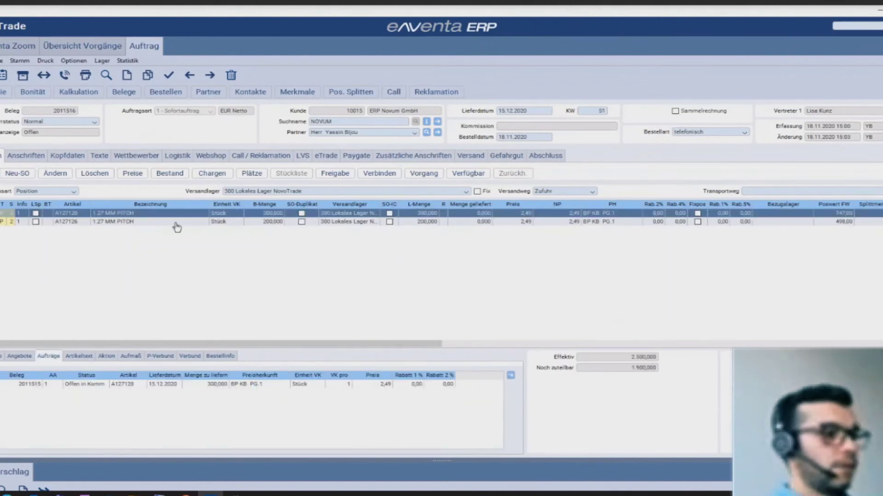
pyautogui.click(219, 176)
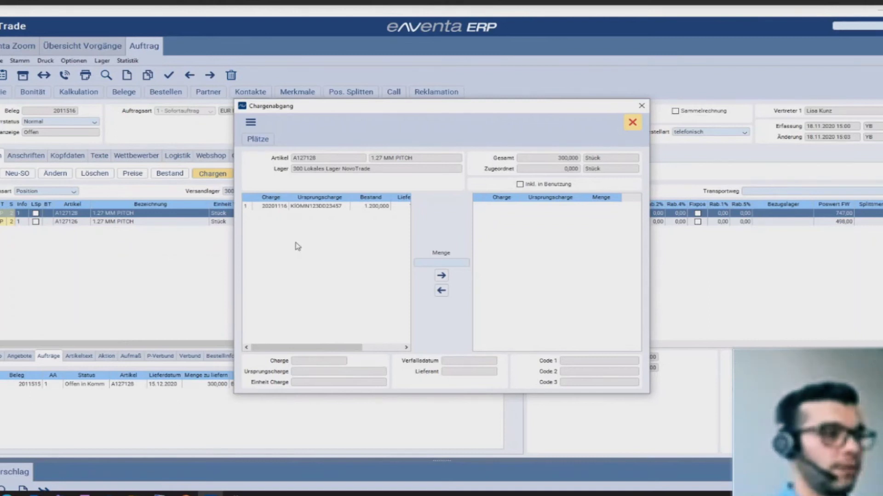
pyautogui.click(280, 208)
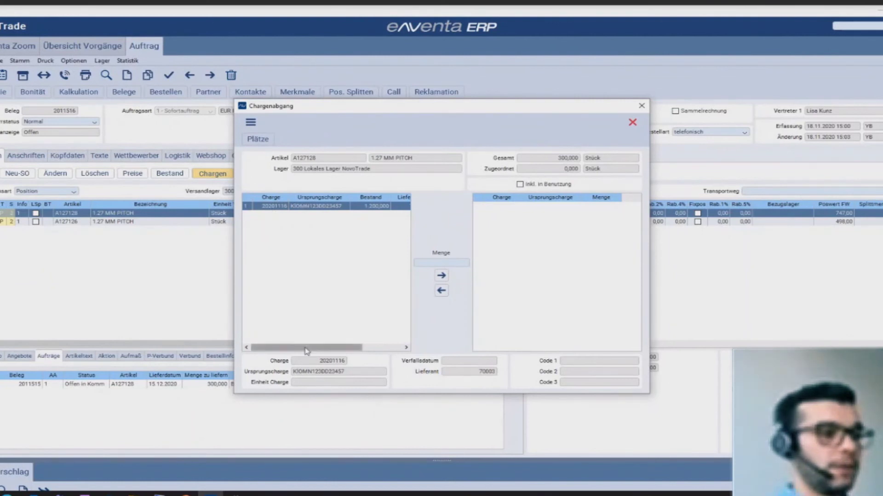
pyautogui.moveTo(306, 350); pyautogui.dragTo(345, 302)
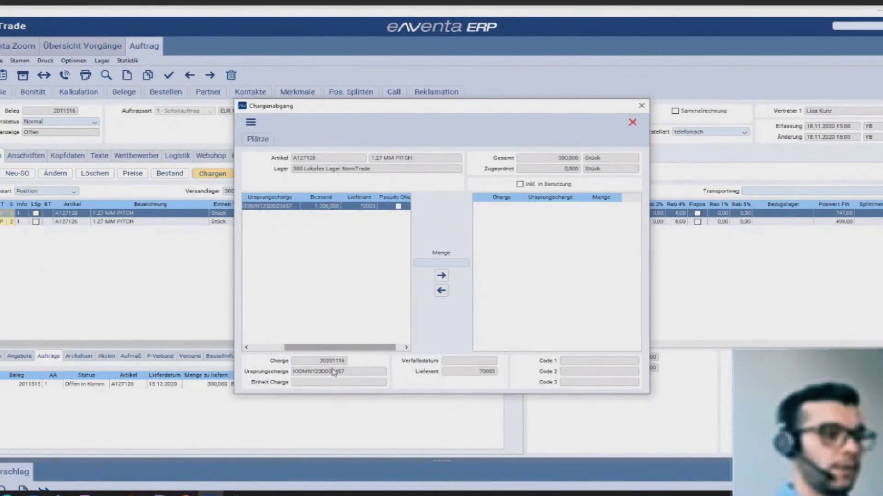
pyautogui.moveTo(340, 348); pyautogui.dragTo(305, 347)
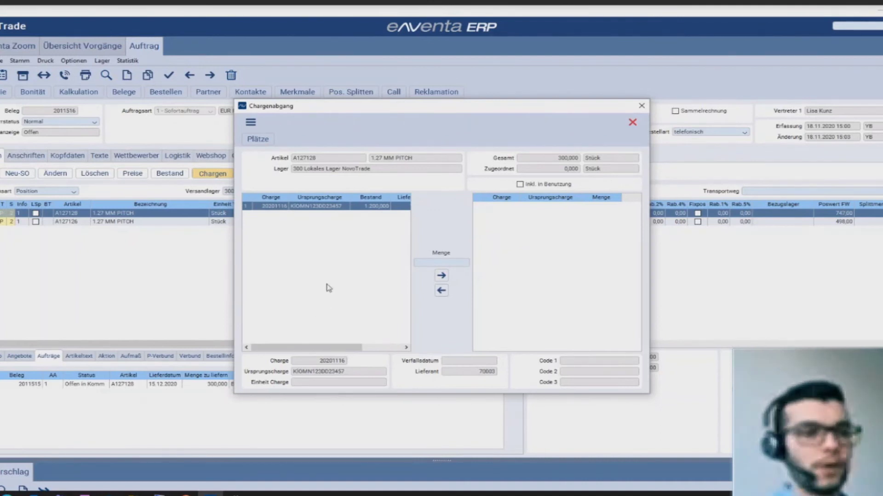
pyautogui.click(441, 274)
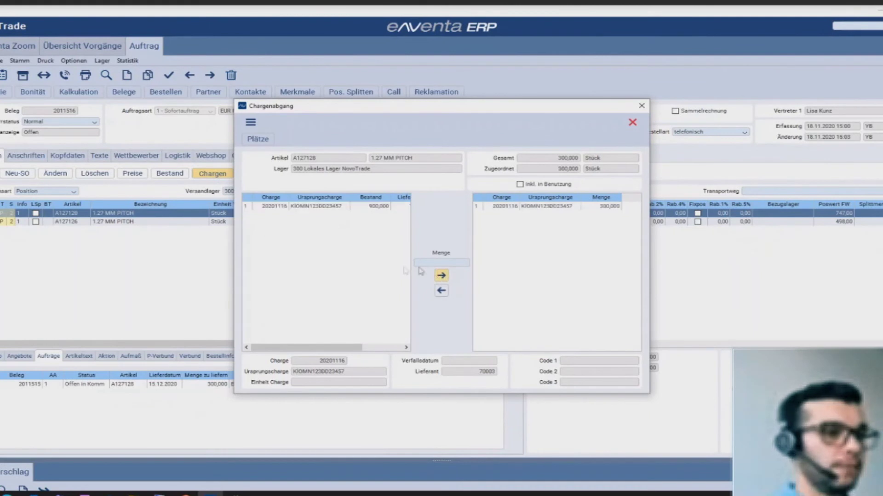
# Step: Allocate the assigned batch's 300 pieces to storage location 01, confirm and close the batch dialog
pyautogui.click(262, 139)
pyautogui.click(501, 207)
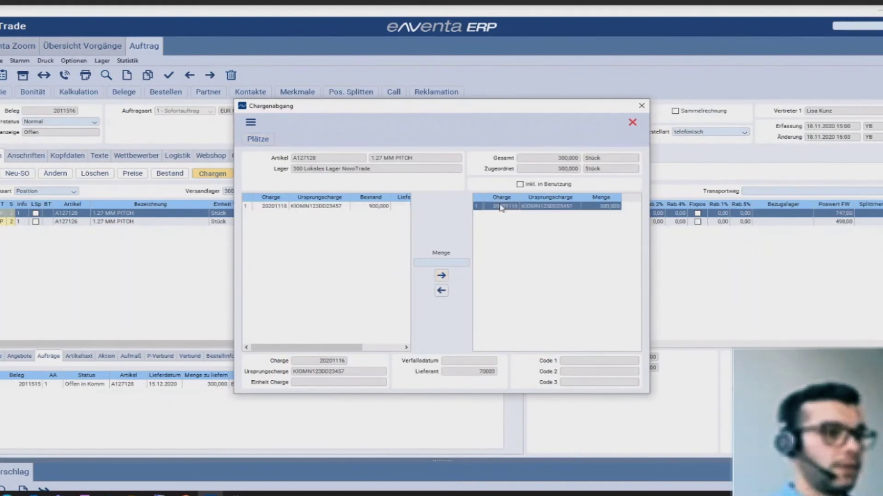
pyautogui.click(263, 140)
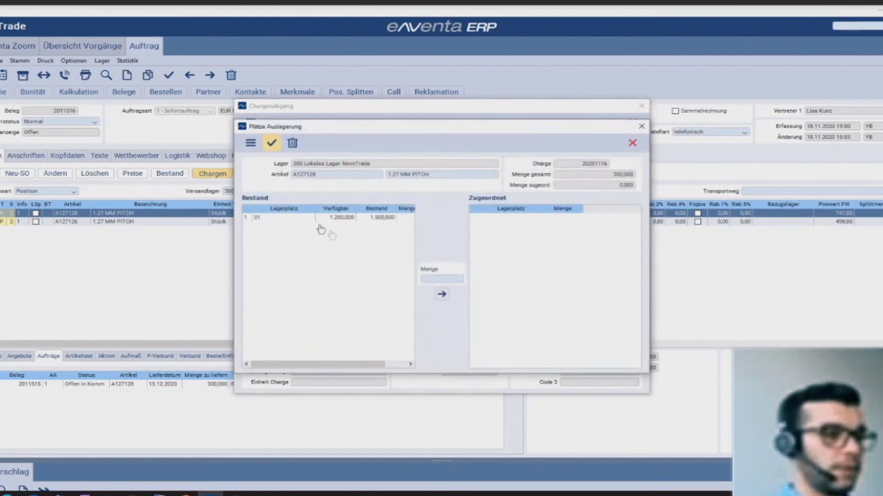
pyautogui.click(314, 219)
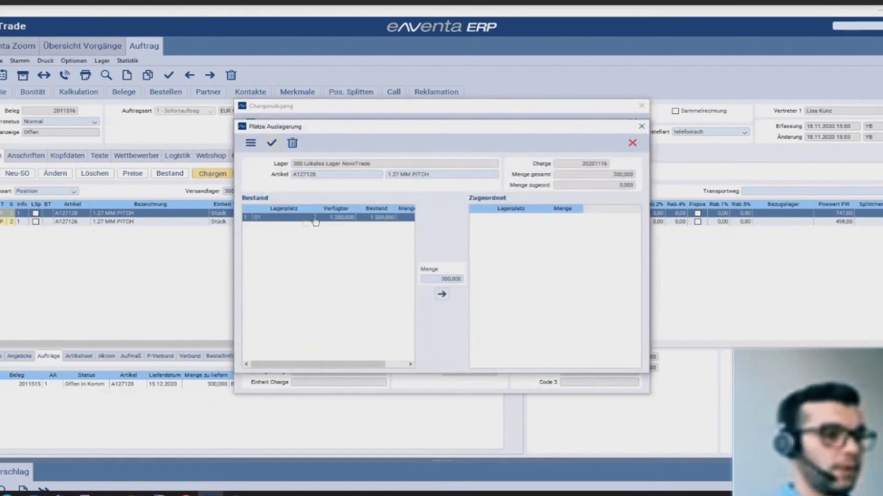
pyautogui.click(442, 295)
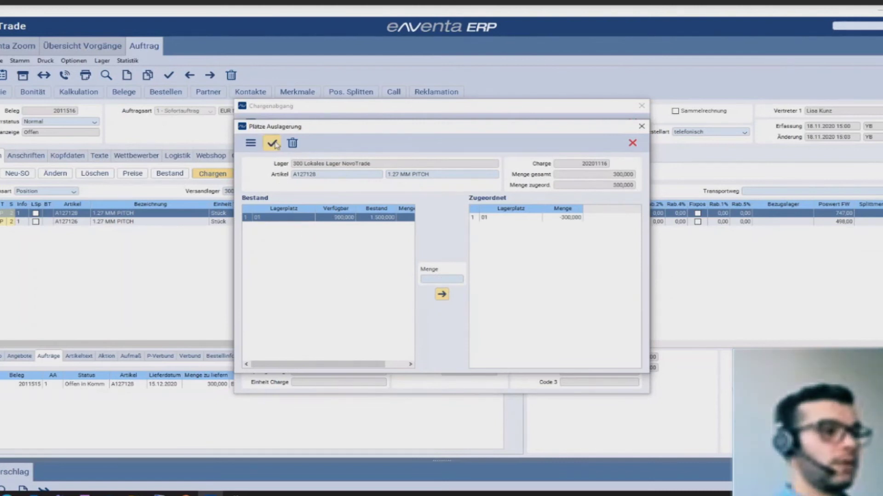
pyautogui.click(271, 143)
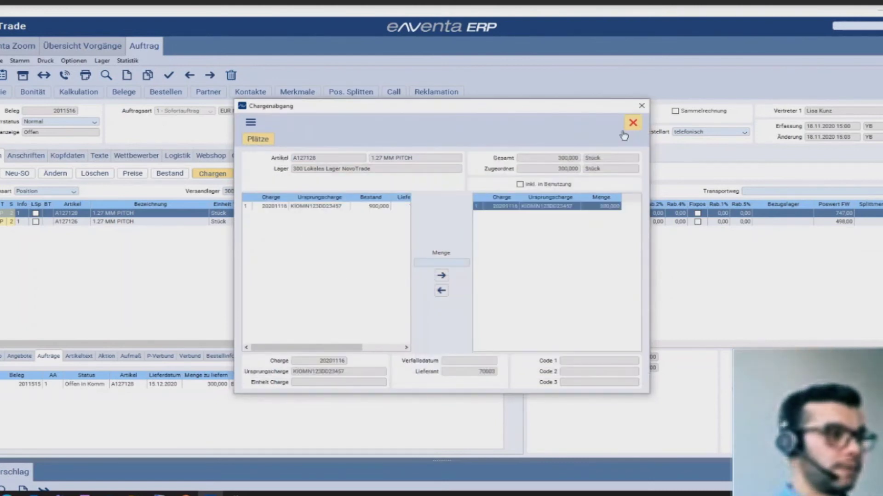
pyautogui.click(632, 122)
# Step: Allocate 200 pieces from storage location 01 (Plätze) to the second position, article A127126, and confirm
pyautogui.click(164, 222)
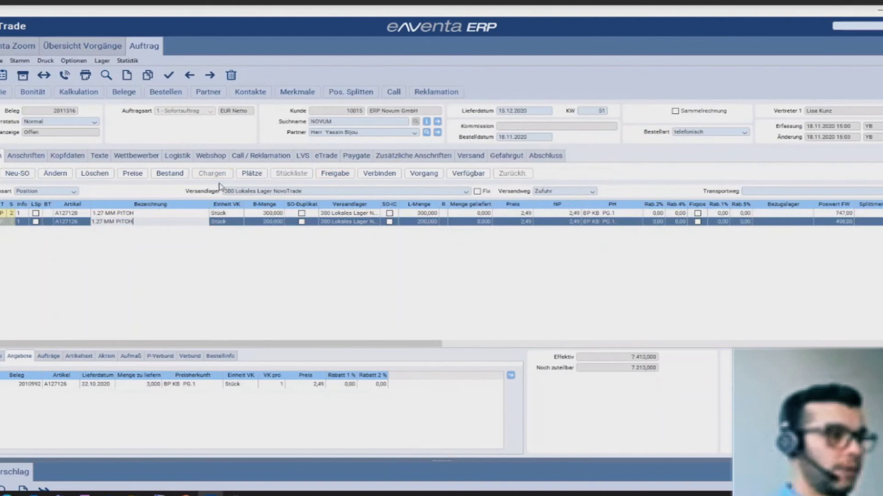
pyautogui.click(48, 220)
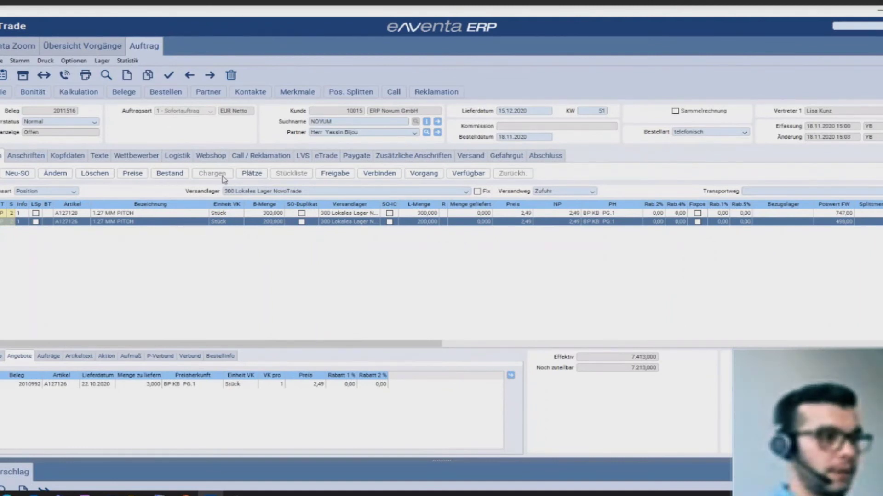
pyautogui.click(254, 175)
pyautogui.click(256, 217)
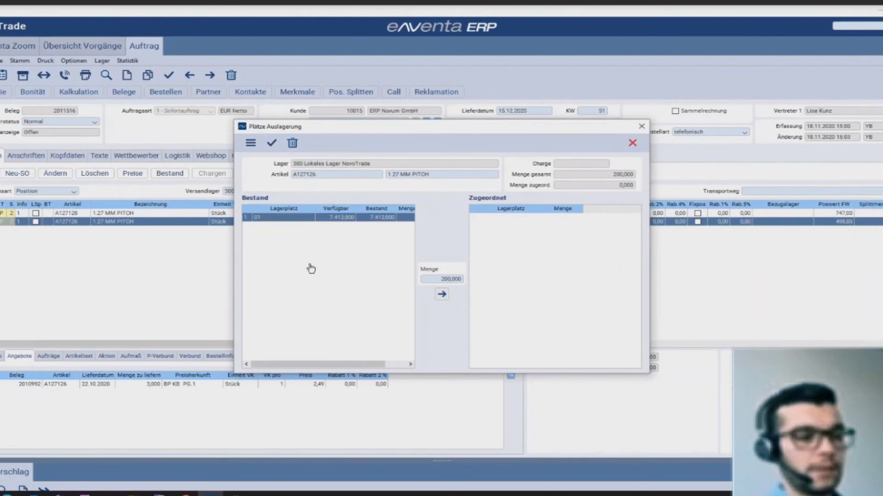
pyautogui.click(441, 295)
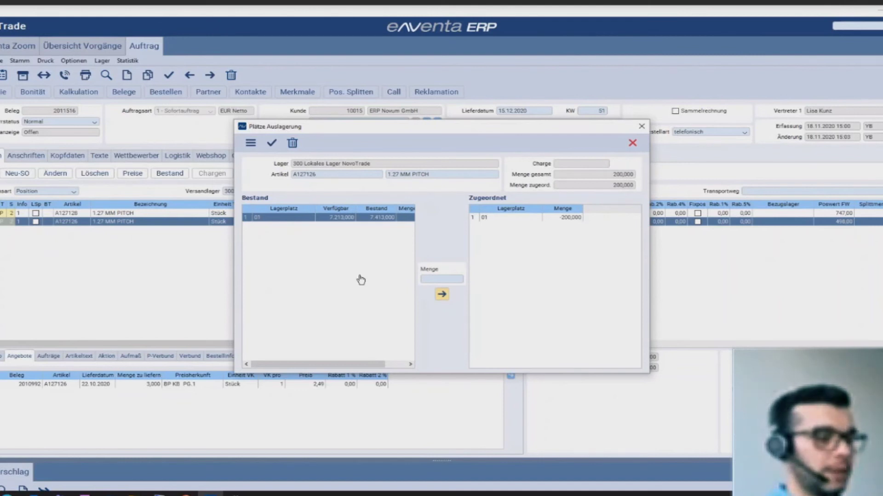
pyautogui.press('Return')
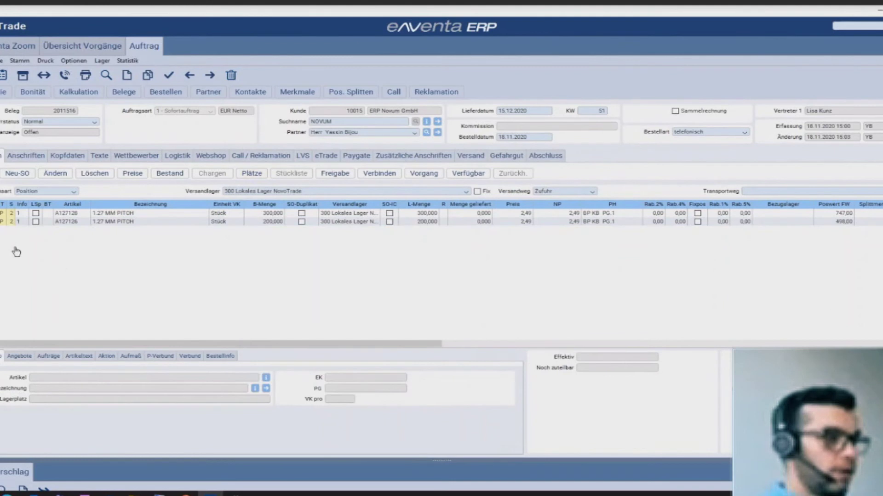
# Step: Review the automatic assignment settings for batches (Chargen) and storage locations in the sales parameters (Parameter Verkauf), and return to the order
pyautogui.click(138, 222)
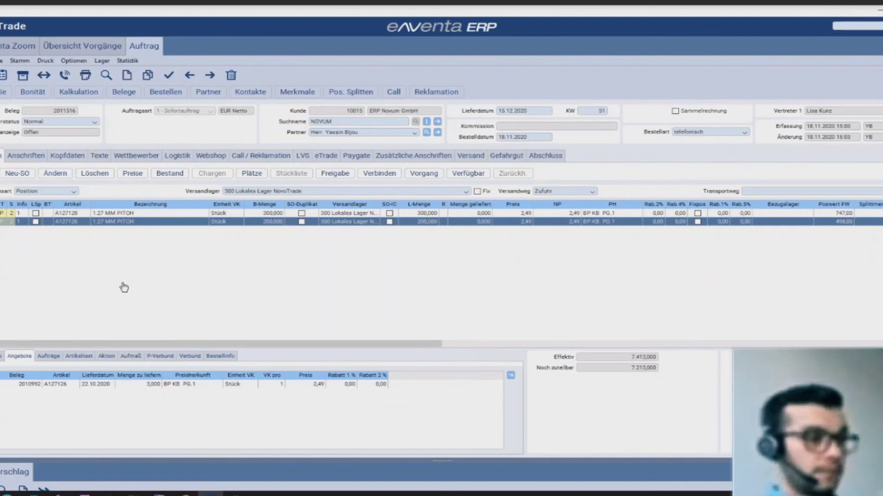
pyautogui.moveTo(2, 101)
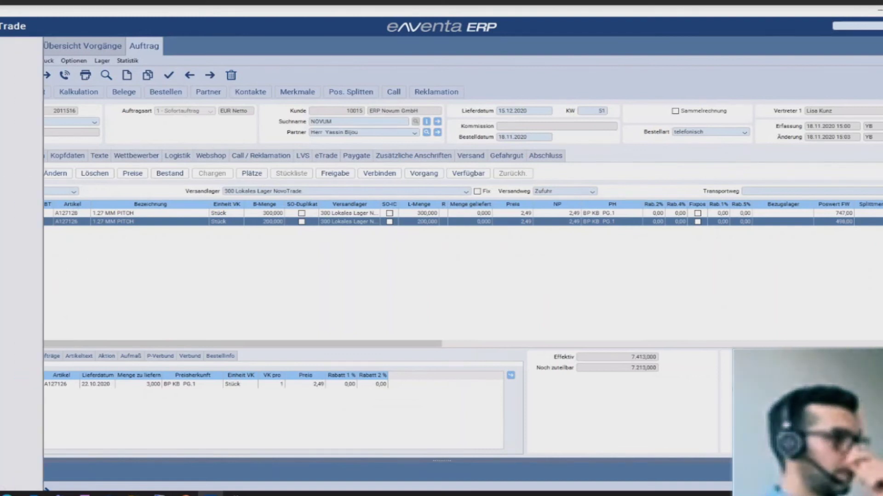
pyautogui.click(5, 42)
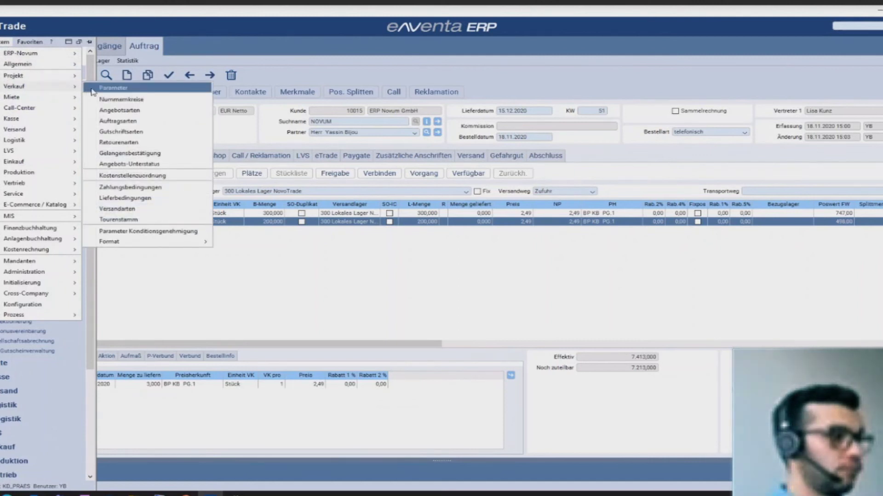
pyautogui.click(91, 89)
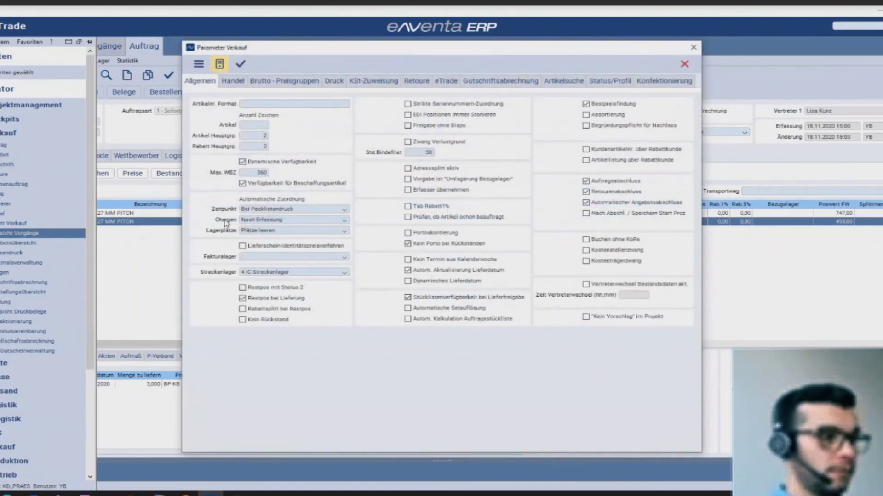
pyautogui.moveTo(221, 223)
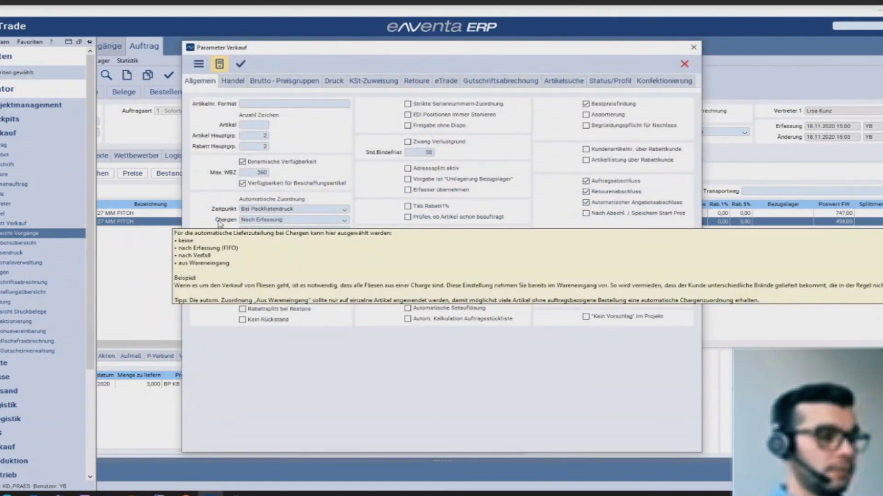
pyautogui.moveTo(205, 235)
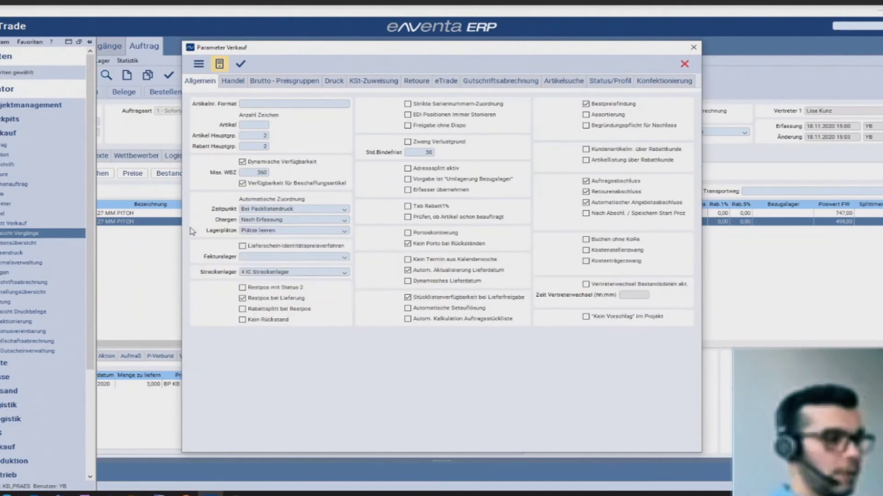
pyautogui.press('Escape')
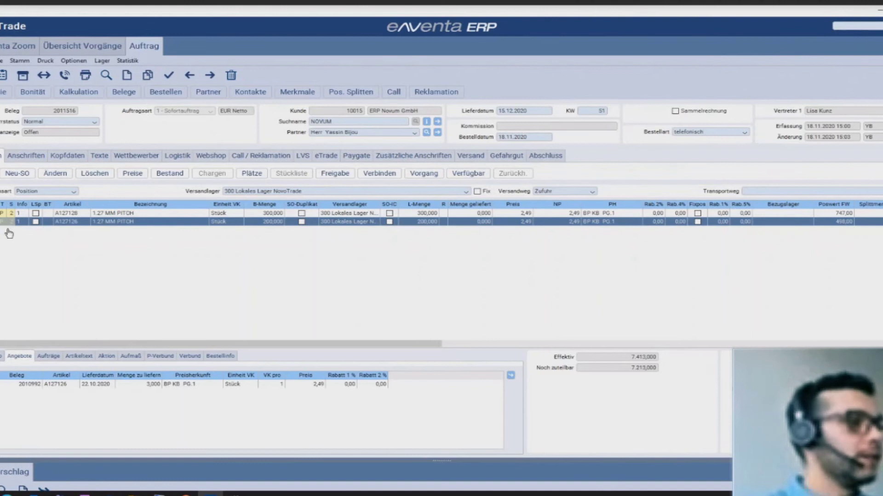
# Step: Print one packing list (Packliste) for the order as PDF in the Zeigen/Buchen mode
pyautogui.click(2, 213)
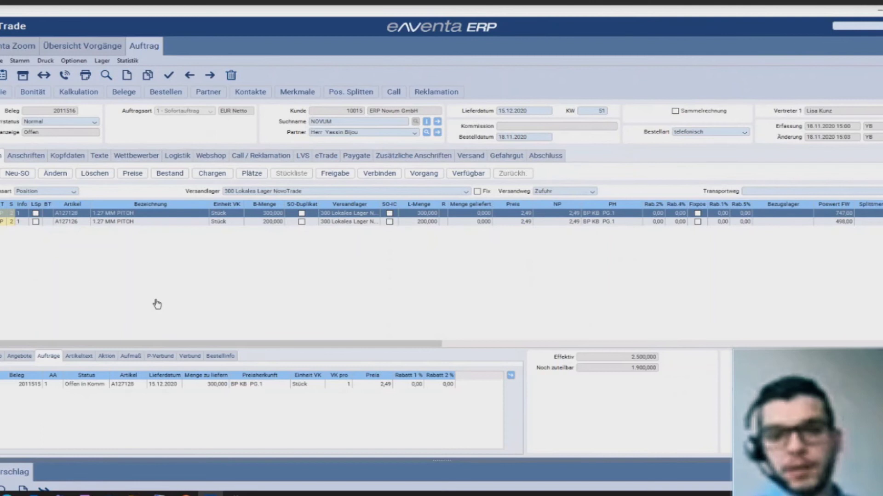
pyautogui.click(85, 76)
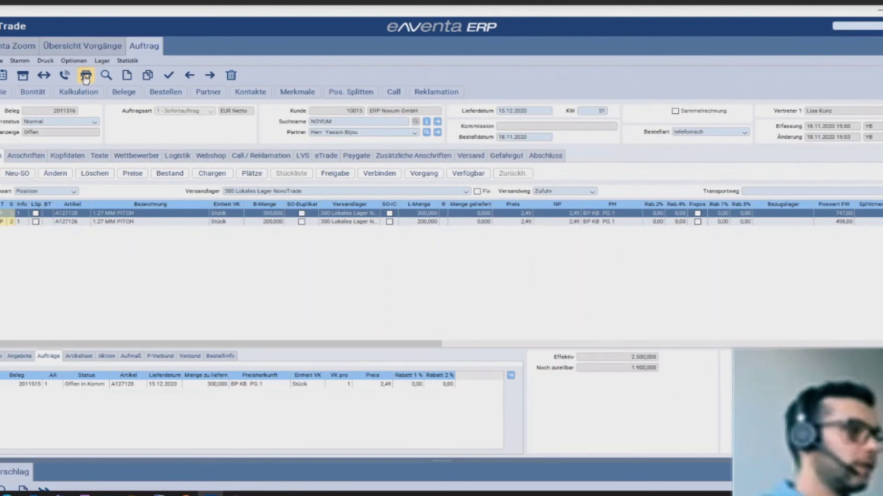
pyautogui.click(301, 227)
pyautogui.write('1')
pyautogui.click(416, 259)
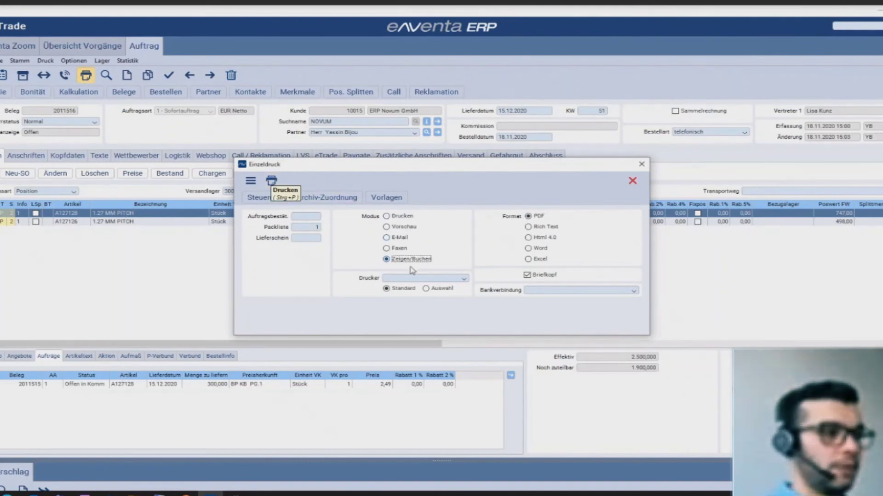
pyautogui.click(271, 180)
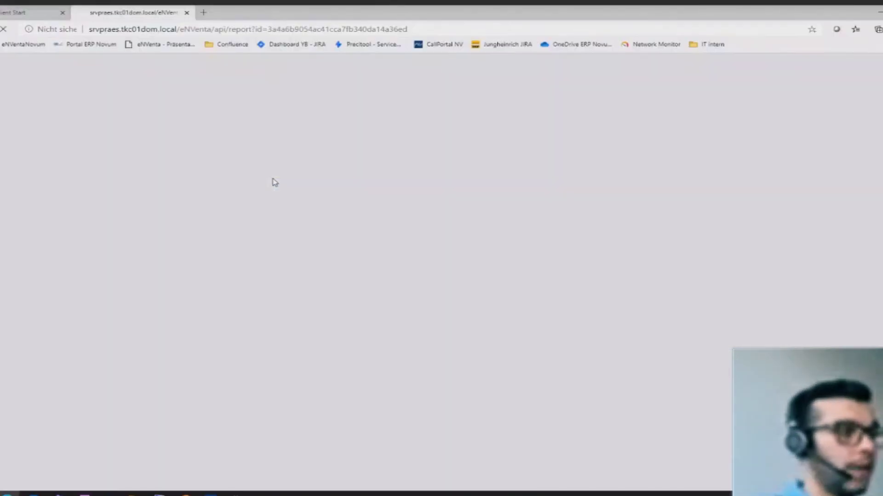
# Step: Examine the positions, storage locations and batches on the packing list, and check both positions back in the order
pyautogui.scroll(-1, 315, 276)
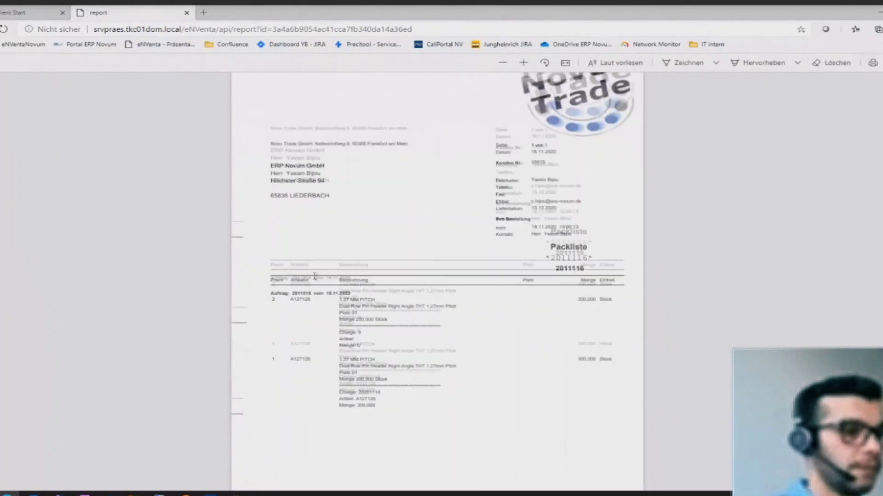
pyautogui.scroll(-2, 315, 276)
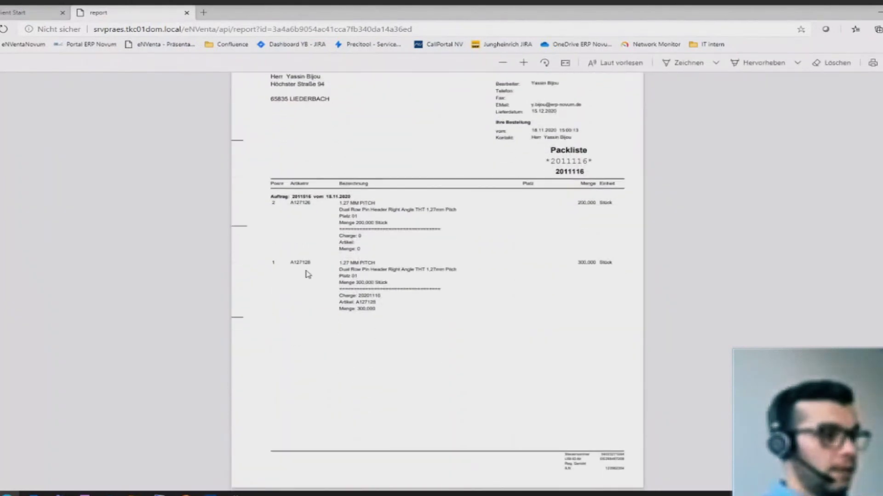
pyautogui.hotkey('alt', 'Tab')
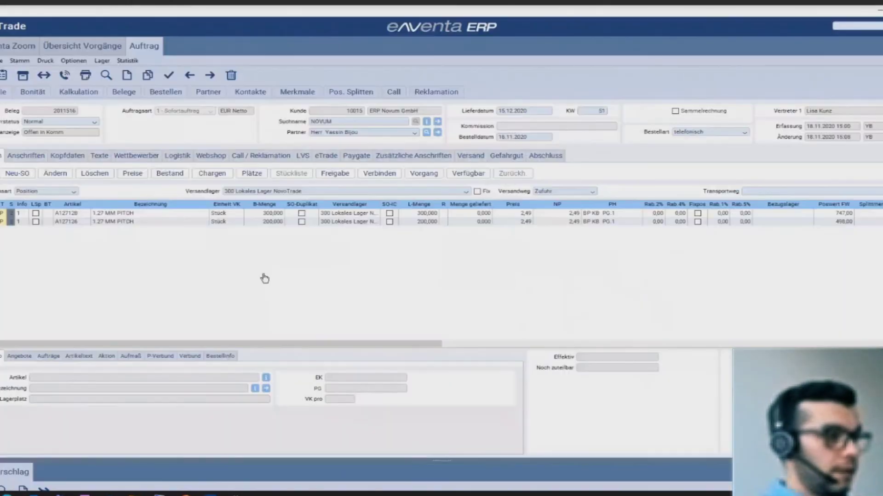
pyautogui.click(9, 232)
pyautogui.click(8, 223)
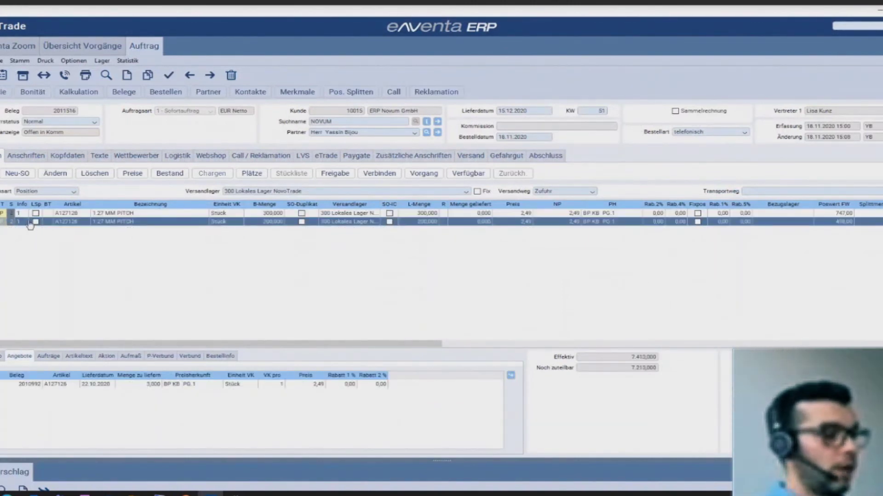
pyautogui.click(87, 214)
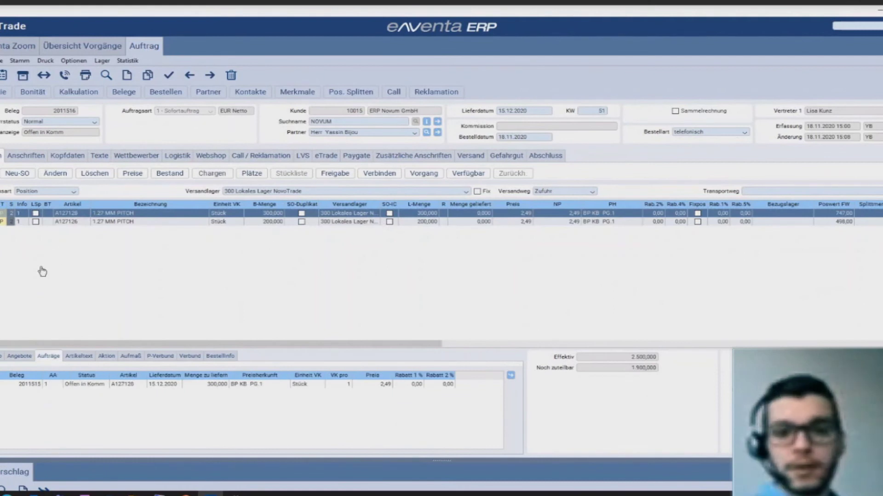
# Step: Return to the packing list PDF in the browser and look up its packing list number
pyautogui.hotkey('alt', 'Tab')
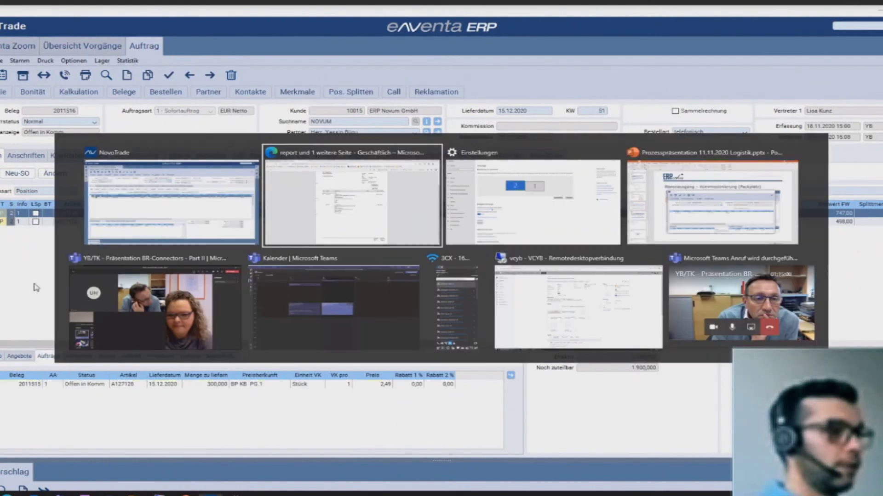
pyautogui.scroll(1, 570, 237)
pyautogui.doubleClick(570, 236)
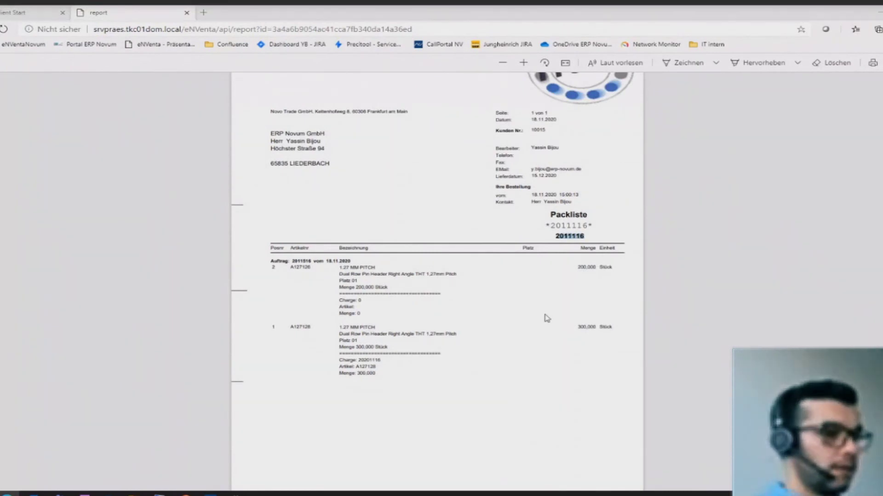
# Step: Switch back to eNVenta, open Kommissionieren in the shipping area (Versand) and load packing list 2011116
pyautogui.hotkey('alt', 'Tab')
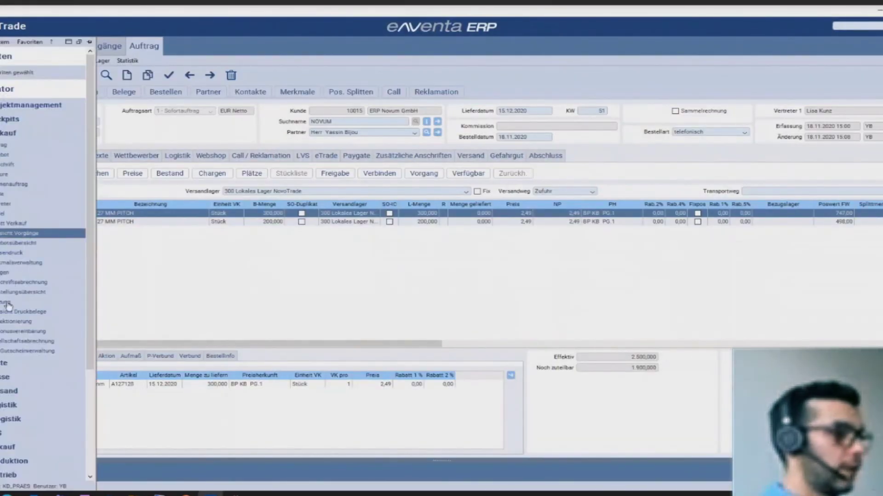
pyautogui.click(6, 391)
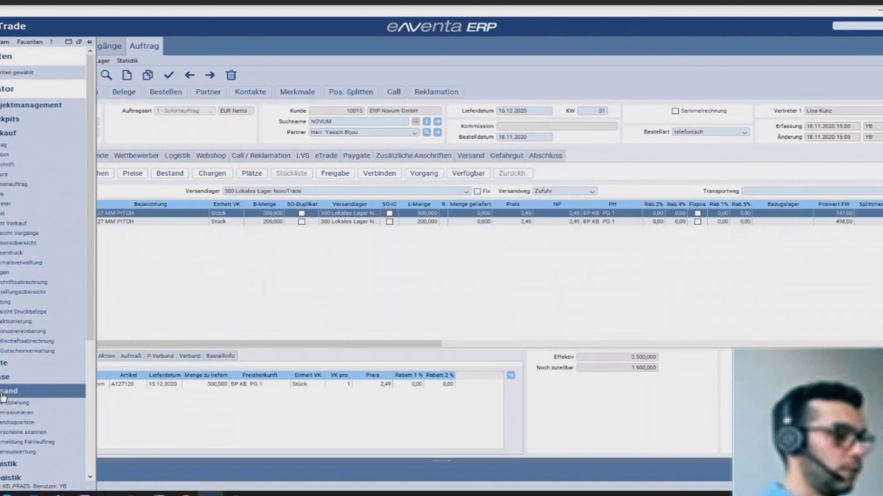
pyautogui.click(12, 414)
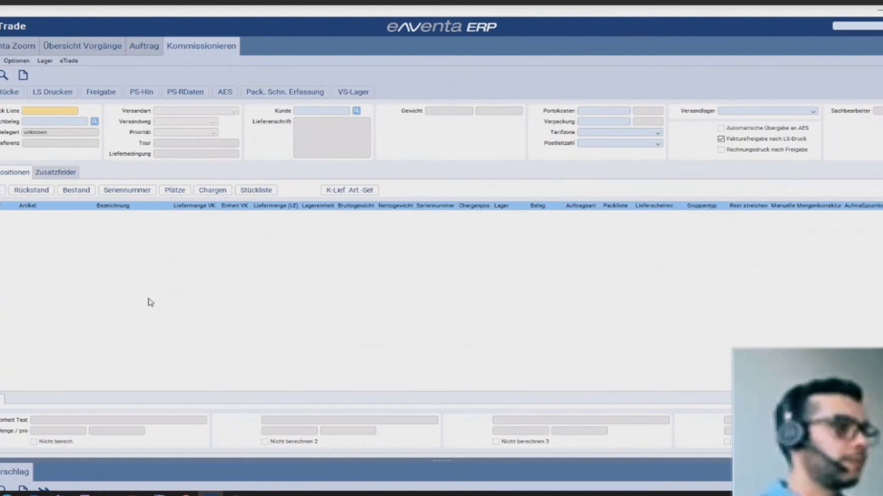
pyautogui.click(60, 120)
pyautogui.write('2011116')
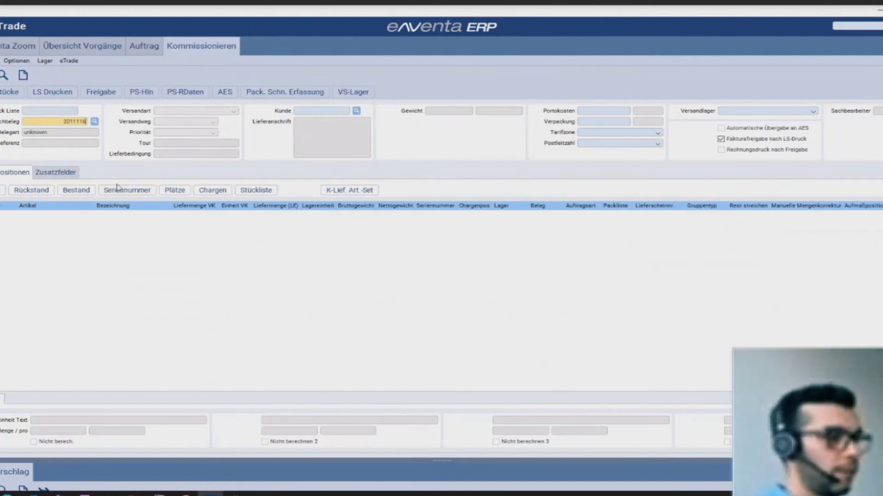
pyautogui.press('Return')
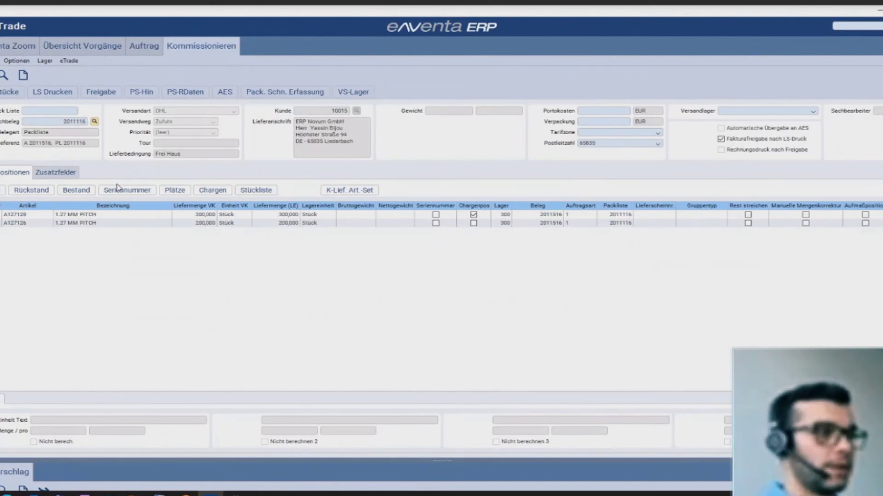
# Step: Check the two loaded picking positions and compare them with the order
pyautogui.click(51, 214)
pyautogui.press('Down')
pyautogui.press('Up')
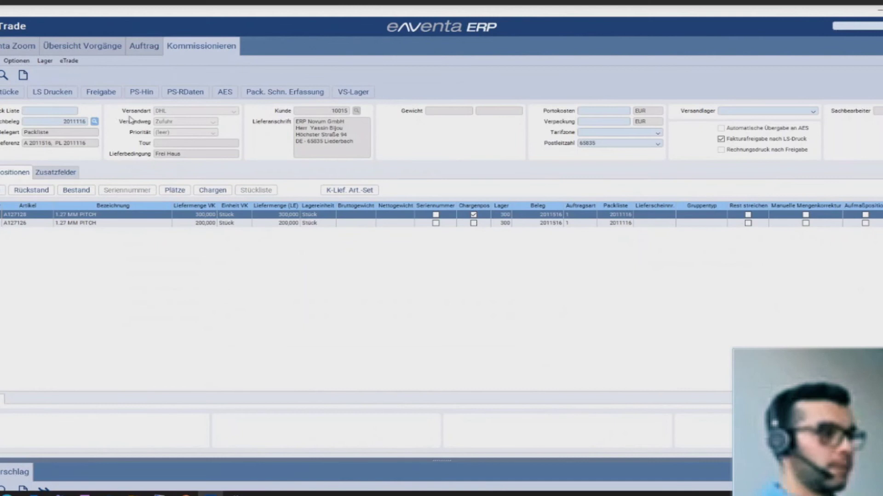
pyautogui.click(151, 48)
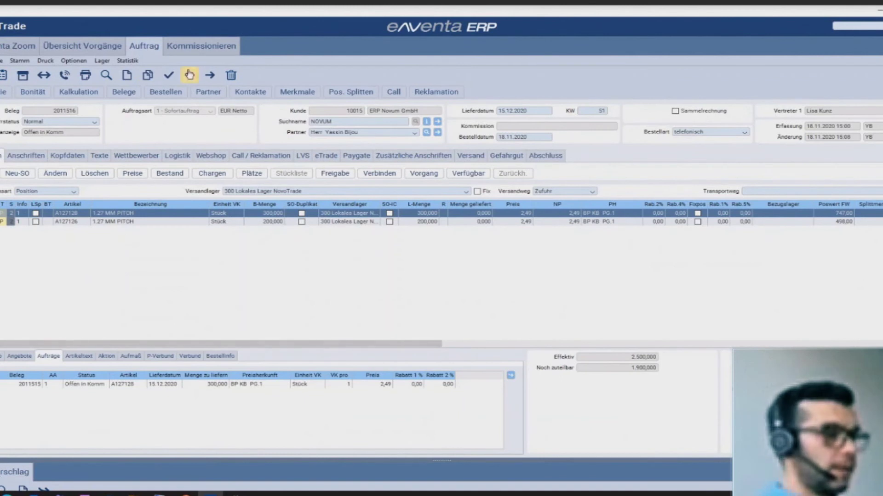
# Step: Add the customer's packing list 2011115 from the shipping documents (Versanddokumente) to the current picking
pyautogui.click(207, 46)
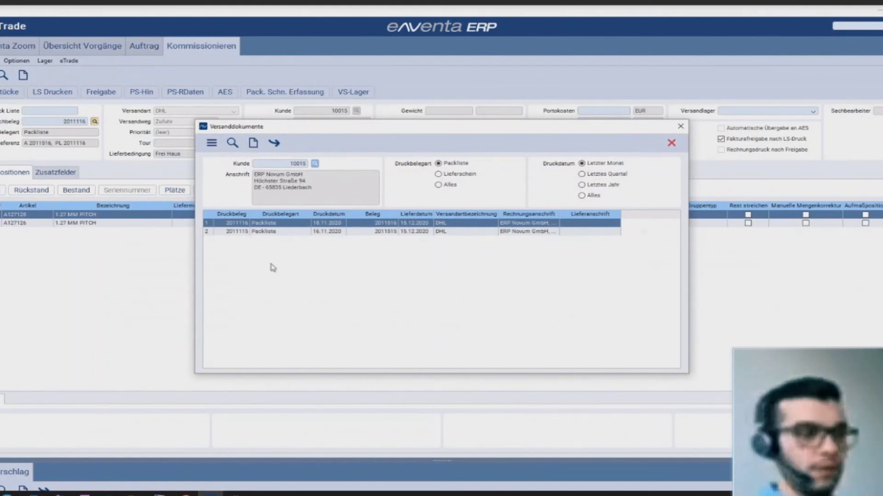
pyautogui.click(248, 233)
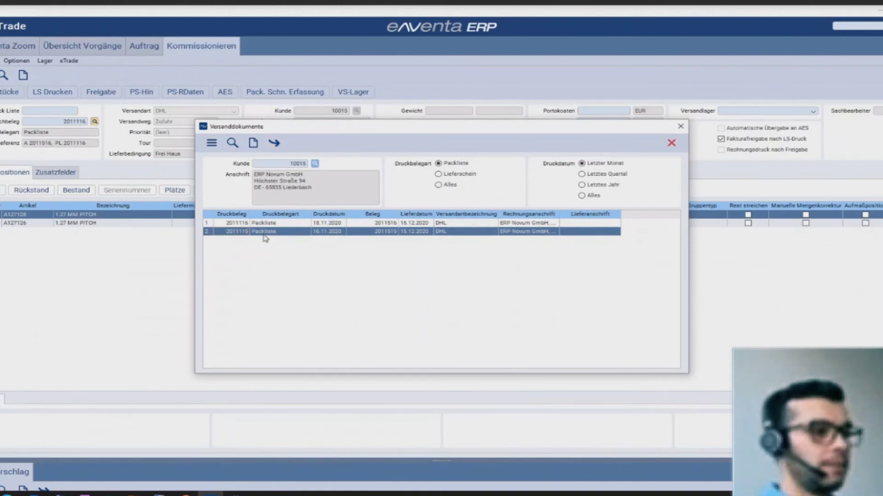
pyautogui.click(275, 143)
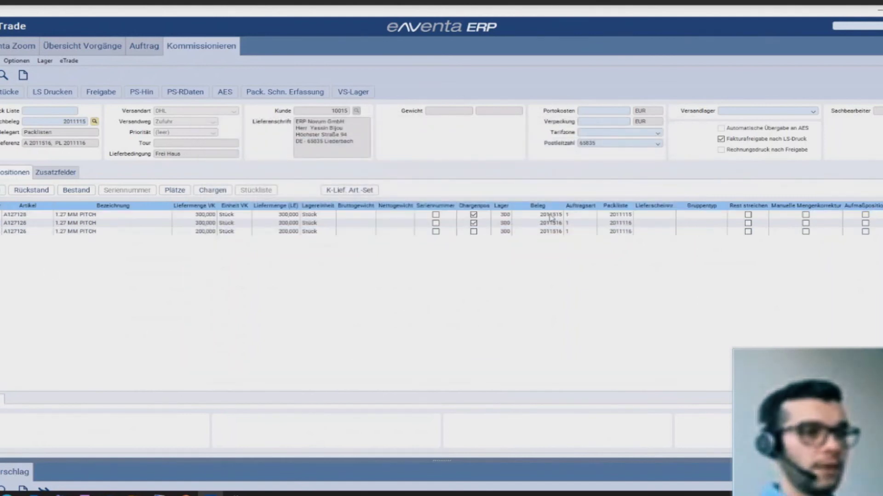
# Step: Check the order reference (Beleg) of each of the three picking positions
pyautogui.moveTo(551, 216); pyautogui.dragTo(550, 233)
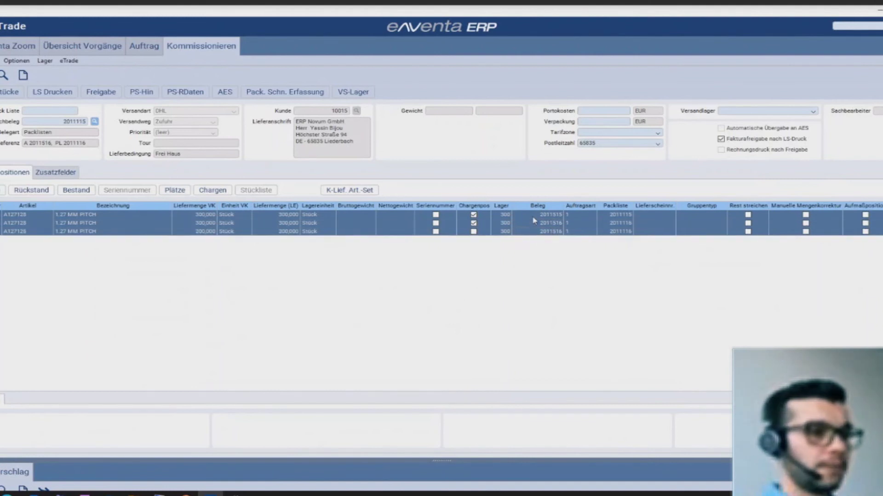
pyautogui.click(533, 216)
pyautogui.press('Down')
pyautogui.press('Down')
pyautogui.press('Up')
pyautogui.press('Up')
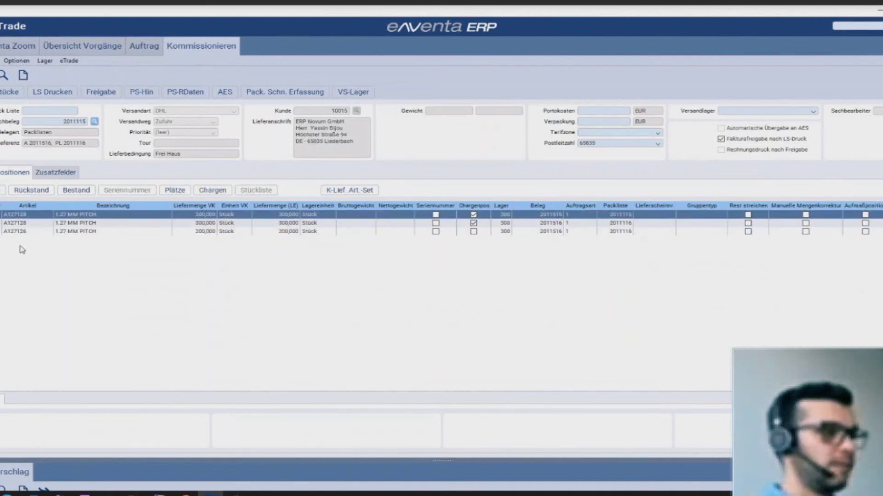
# Step: Open the package assignment (Packstücke) and add 200 pieces of article A127128 from the Warenpool to the first package
pyautogui.click(4, 94)
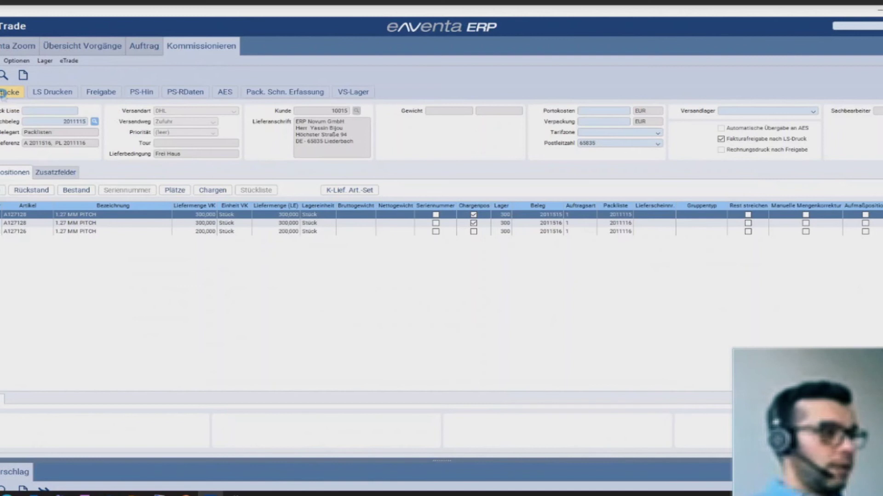
pyautogui.moveTo(237, 276); pyautogui.dragTo(198, 193)
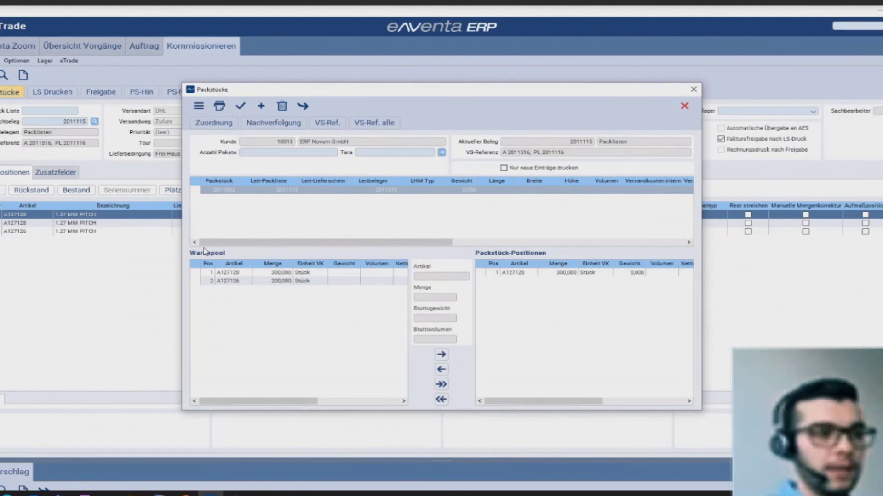
pyautogui.click(568, 274)
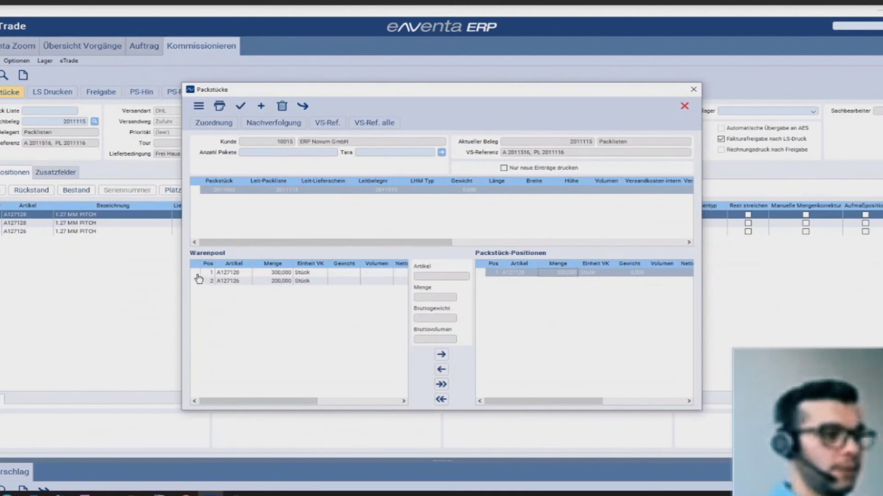
pyautogui.click(198, 275)
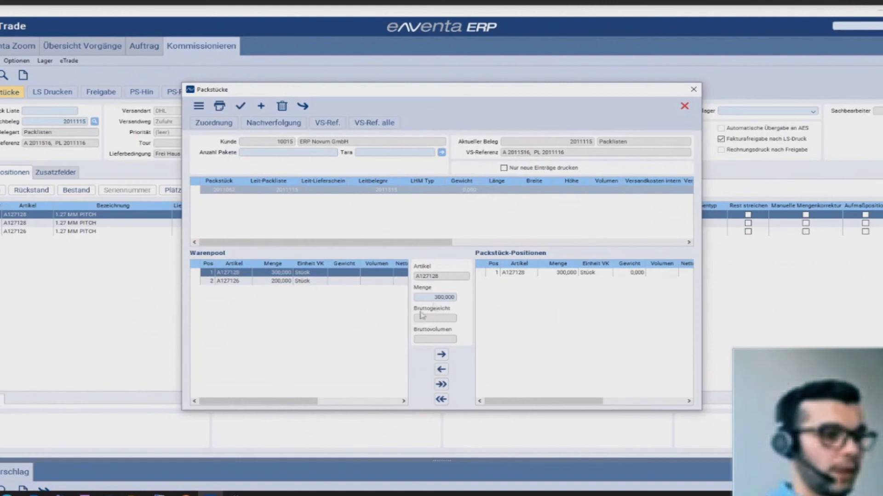
pyautogui.doubleClick(442, 297)
pyautogui.write('200')
pyautogui.press('Tab')
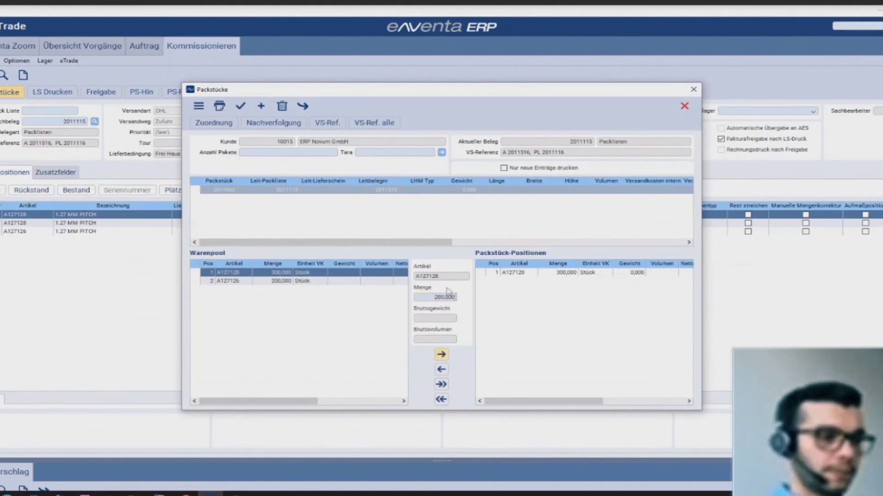
pyautogui.click(442, 354)
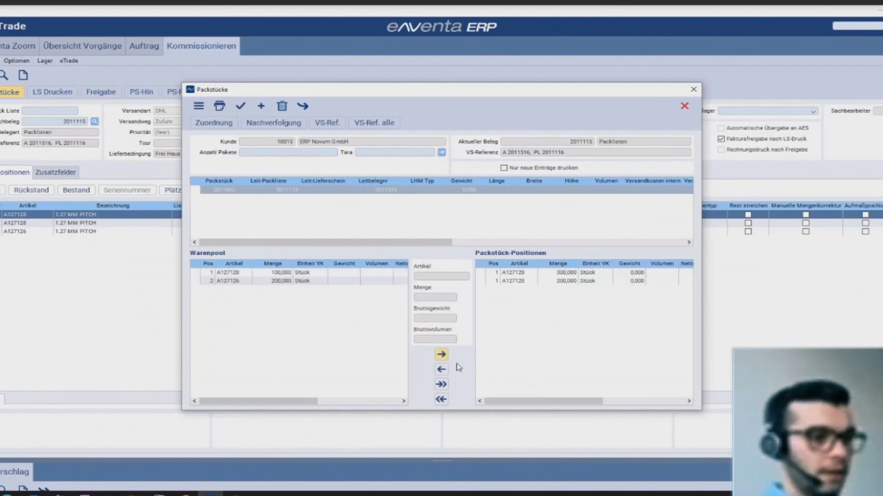
# Step: Create and save a second package and assign the remaining 100 pieces of article A127128 to it
pyautogui.click(261, 106)
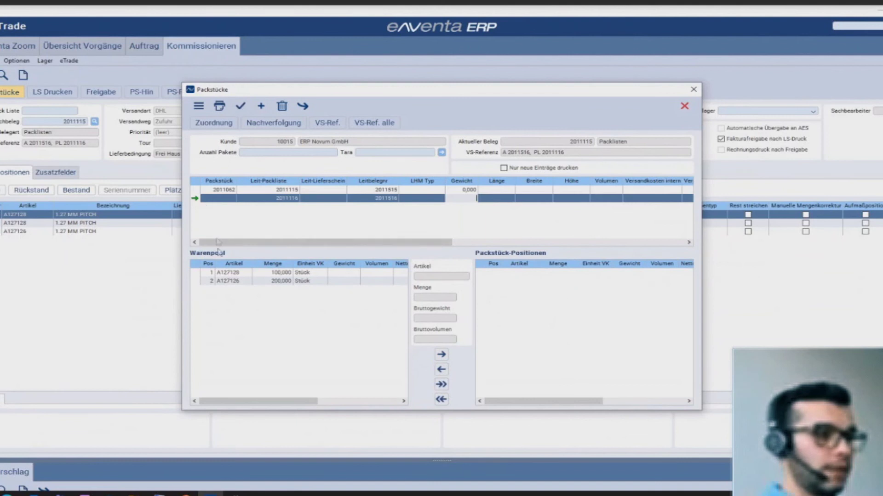
pyautogui.click(209, 274)
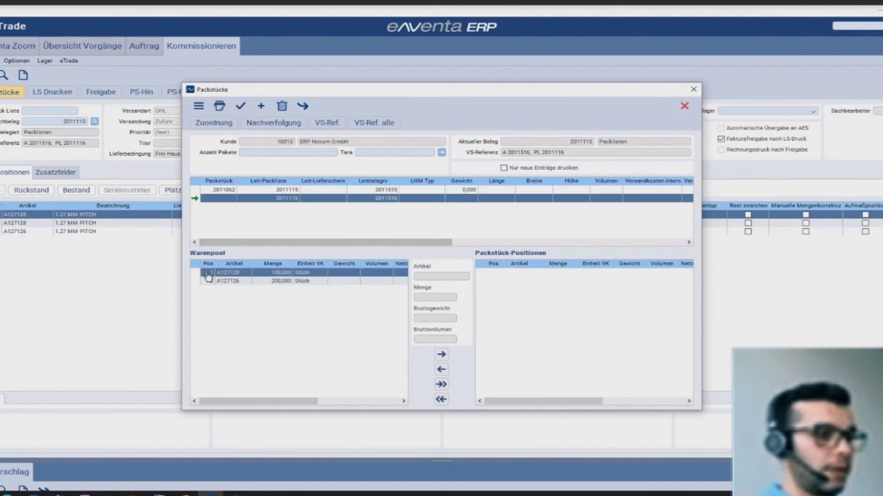
pyautogui.click(441, 355)
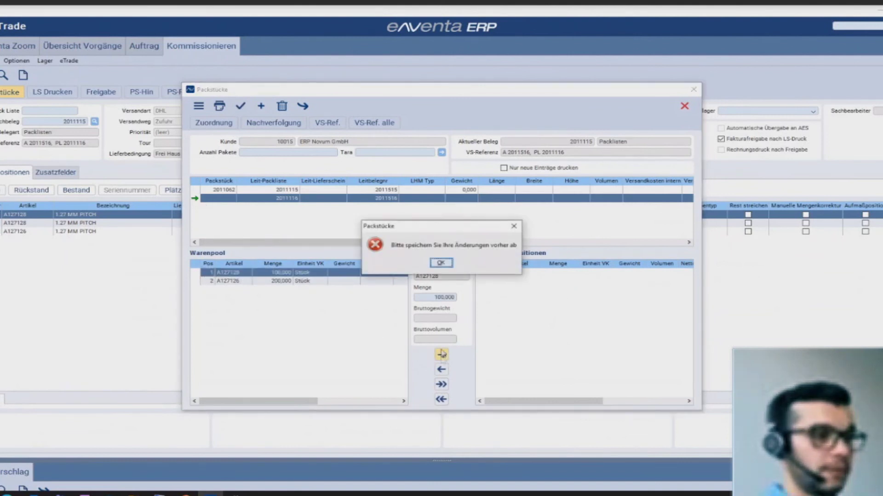
pyautogui.click(442, 270)
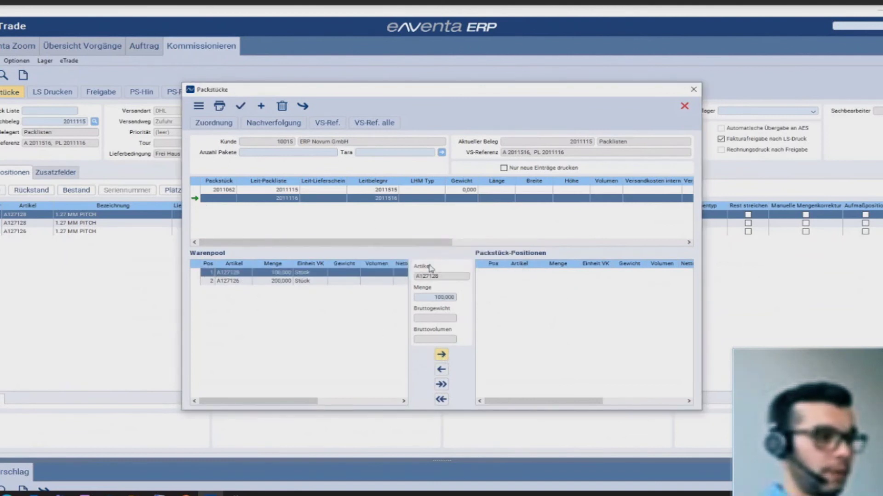
pyautogui.click(240, 106)
pyautogui.click(277, 274)
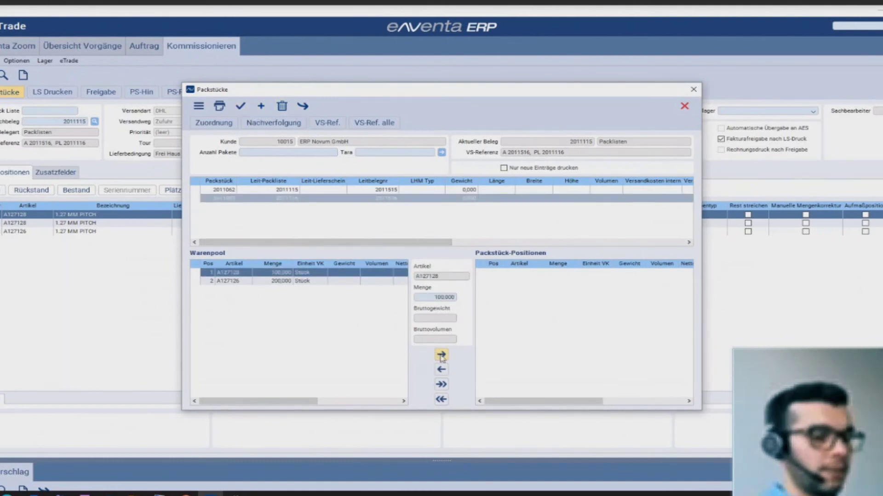
pyautogui.click(441, 354)
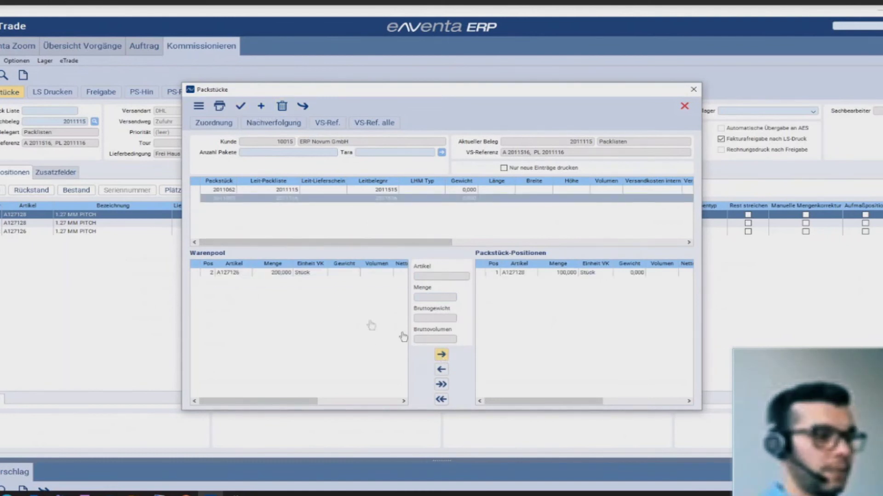
# Step: Create and save a third package and assign the 200 pieces of article A127126 to it
pyautogui.click(261, 106)
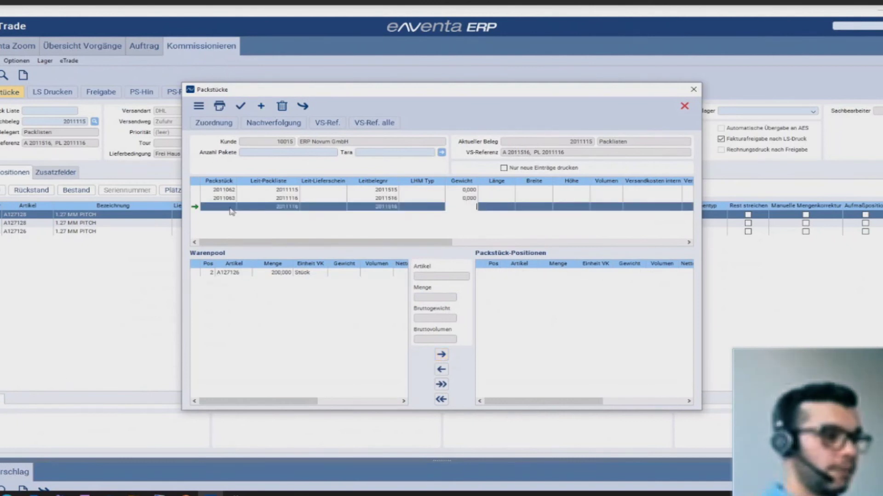
pyautogui.click(227, 274)
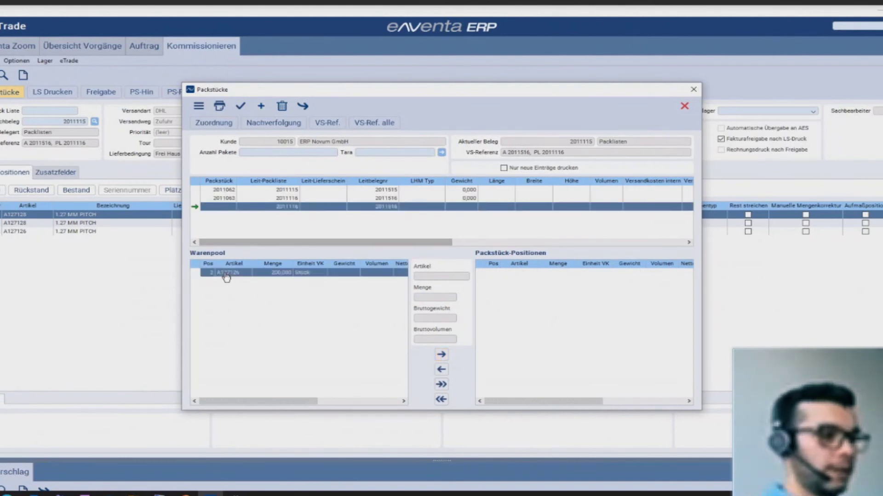
pyautogui.click(441, 355)
pyautogui.click(440, 263)
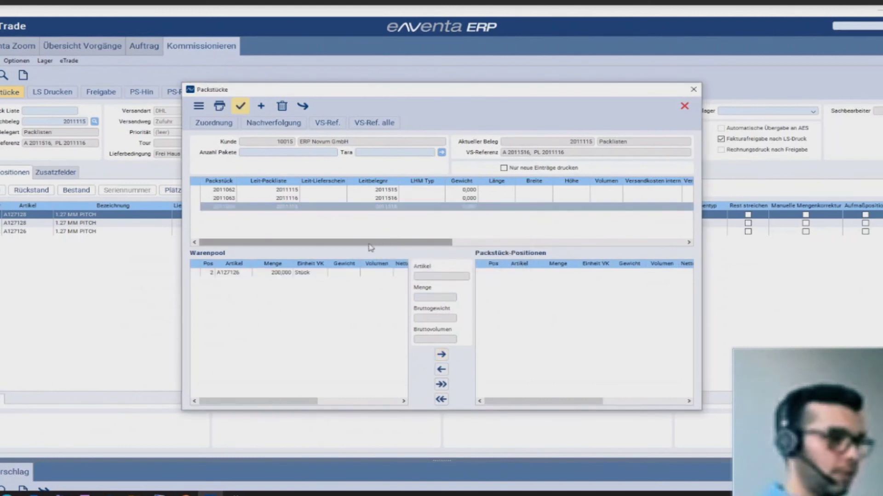
pyautogui.click(208, 273)
pyautogui.click(440, 356)
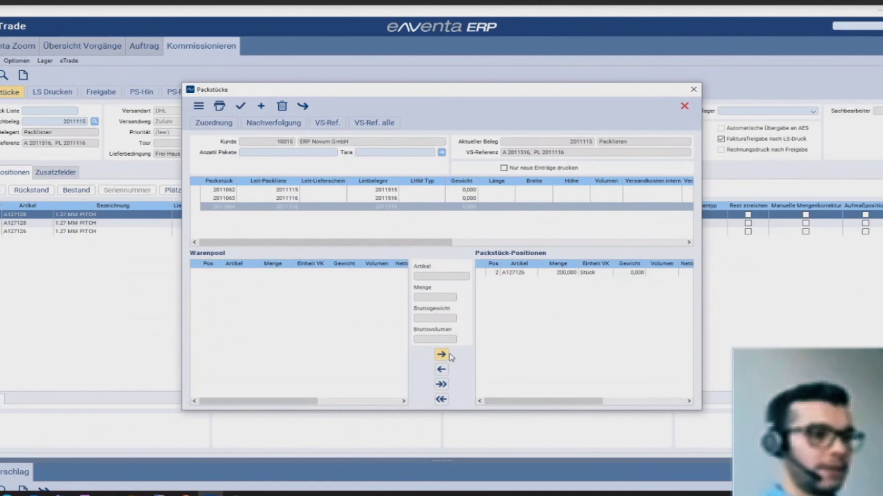
# Step: Check the positions contained in each of the three packages, and leave the package assignment
pyautogui.click(202, 191)
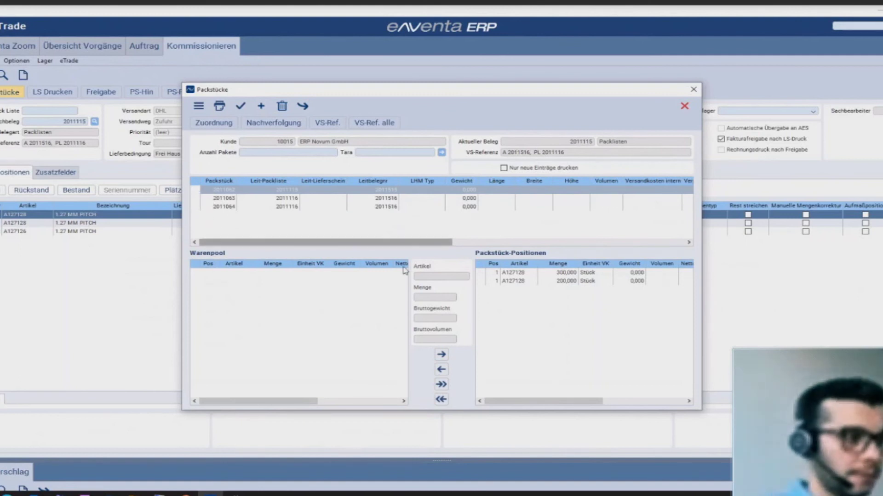
pyautogui.click(497, 274)
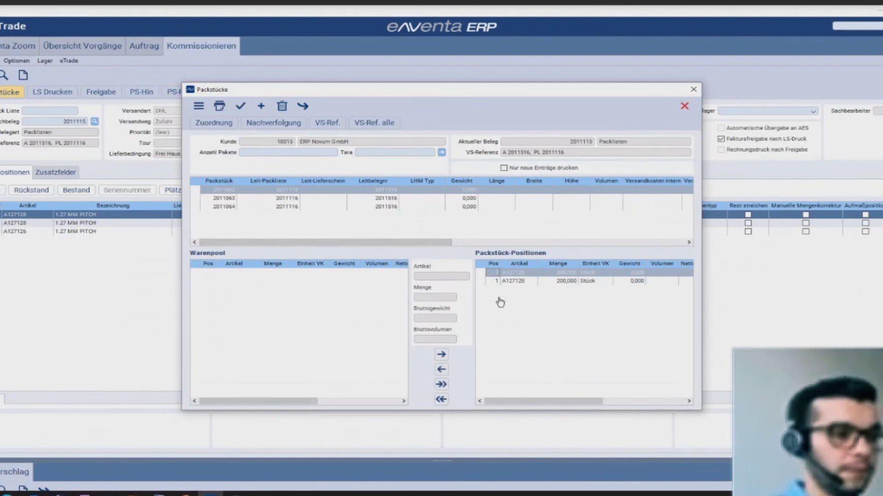
pyautogui.click(491, 282)
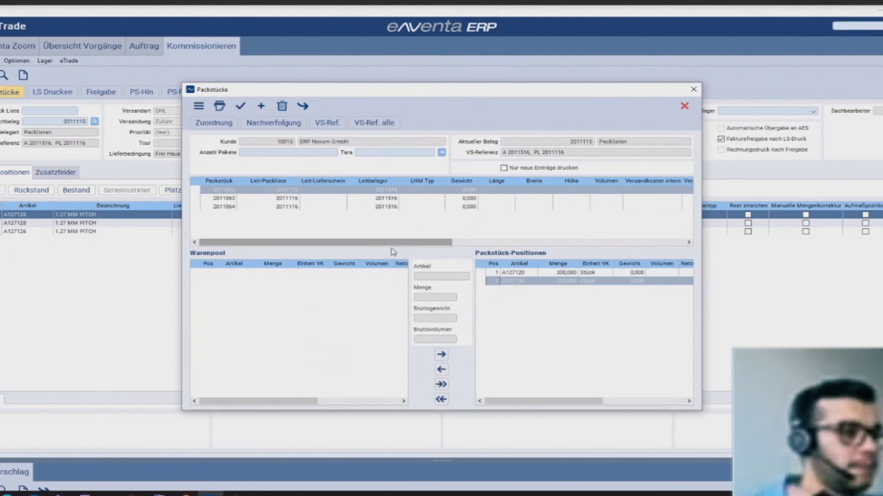
pyautogui.click(219, 199)
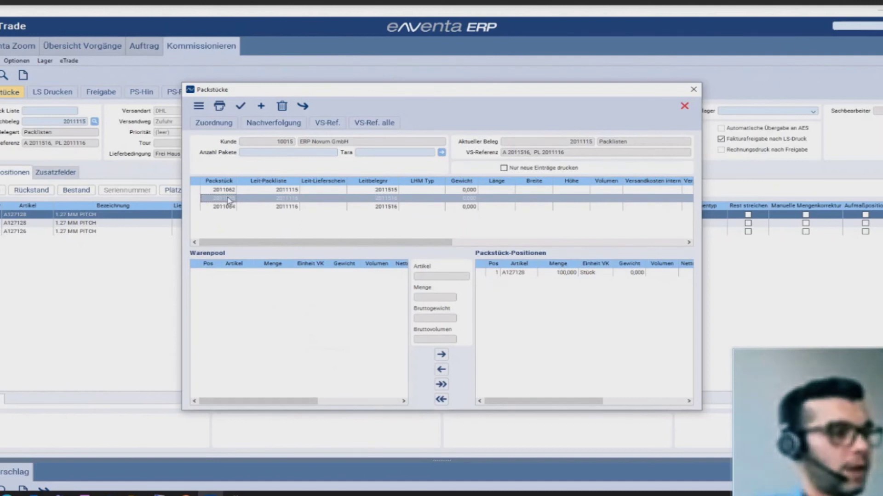
pyautogui.click(497, 277)
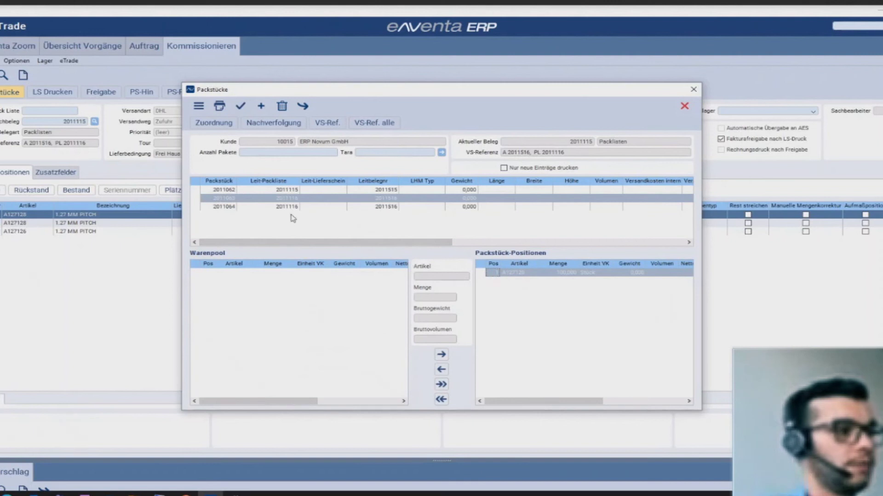
pyautogui.click(233, 207)
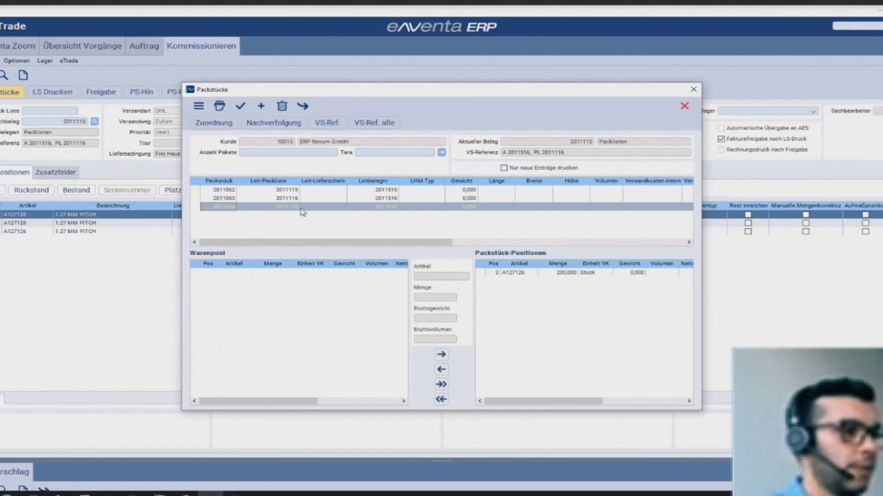
pyautogui.click(304, 109)
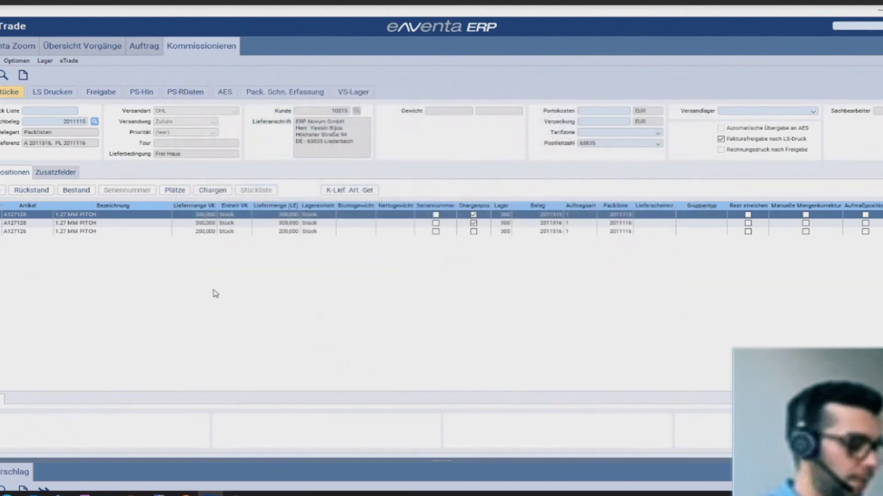
# Step: Print the delivery notes for packing lists 2011115 and 2011116, then review and close the print log (Meldungen)
pyautogui.click(58, 93)
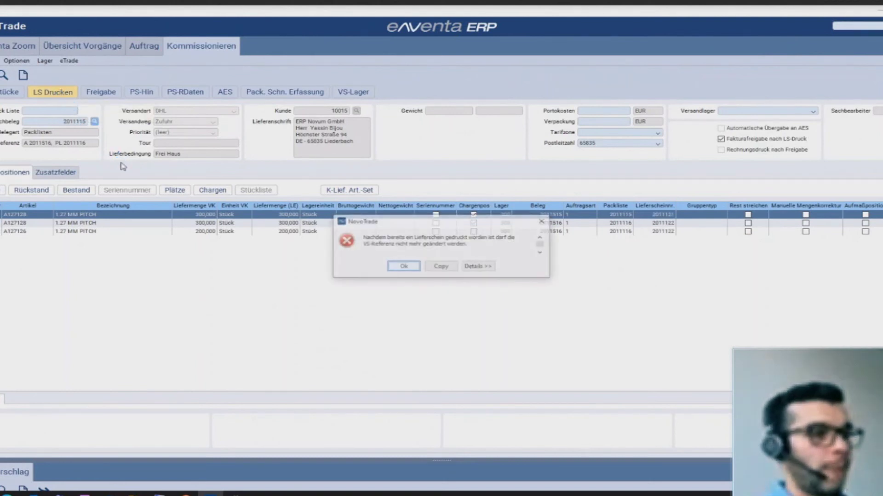
pyautogui.click(403, 267)
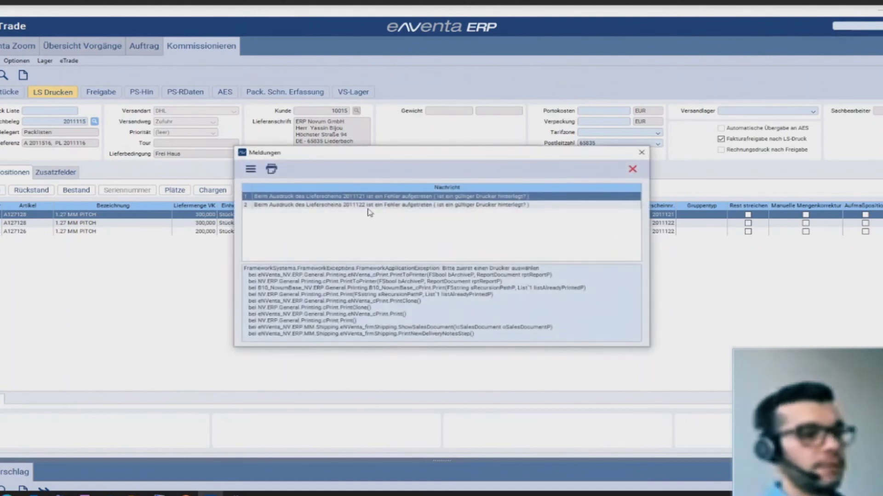
pyautogui.moveTo(451, 275); pyautogui.dragTo(496, 268)
pyautogui.click(475, 275)
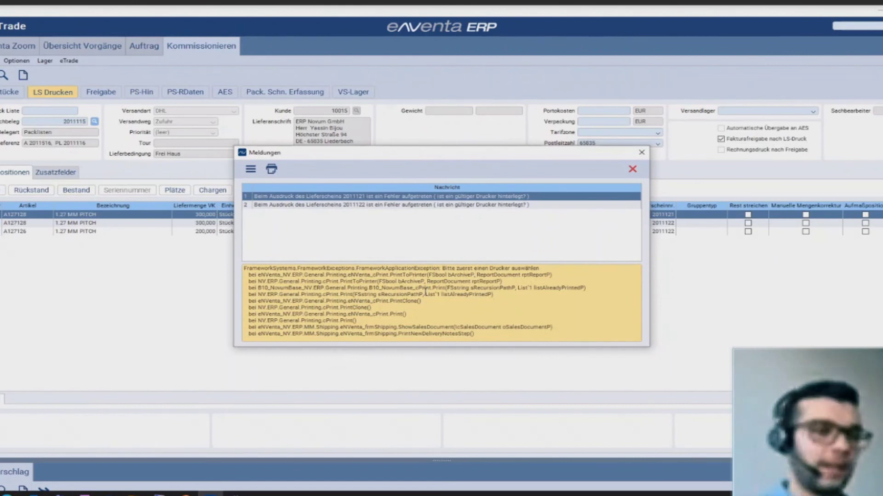
pyautogui.click(500, 248)
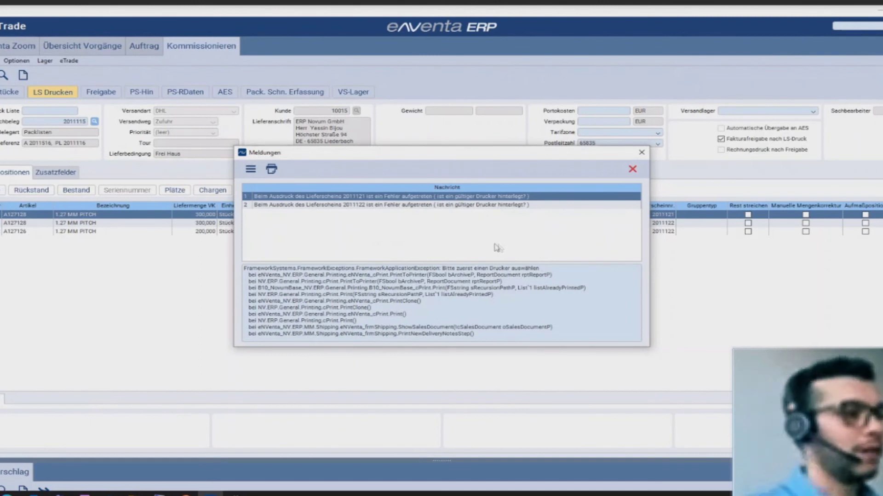
pyautogui.click(402, 206)
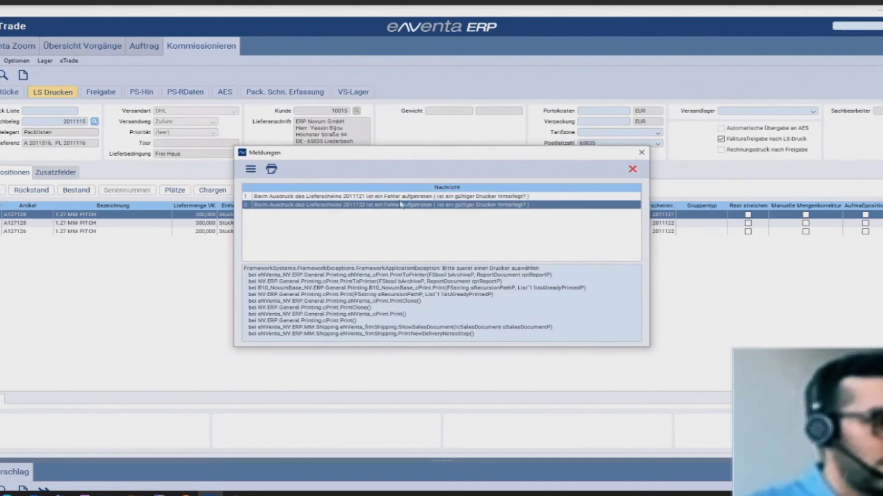
pyautogui.click(401, 198)
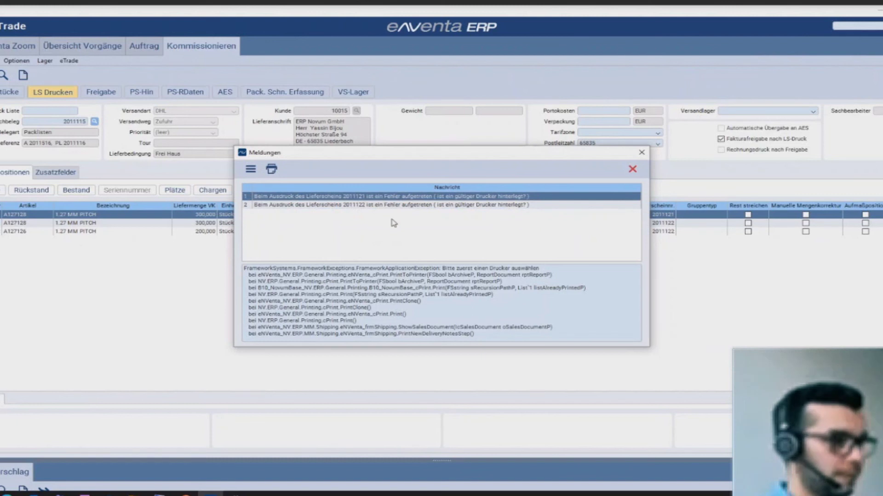
pyautogui.press('Escape')
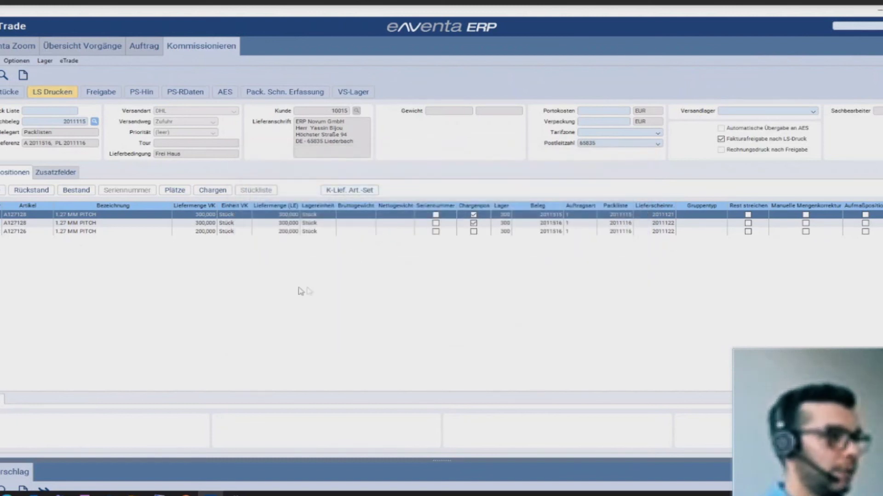
# Step: Return to the order and check its printed documents (Belege) and its packages in the shipping details (Versand)
pyautogui.click(154, 48)
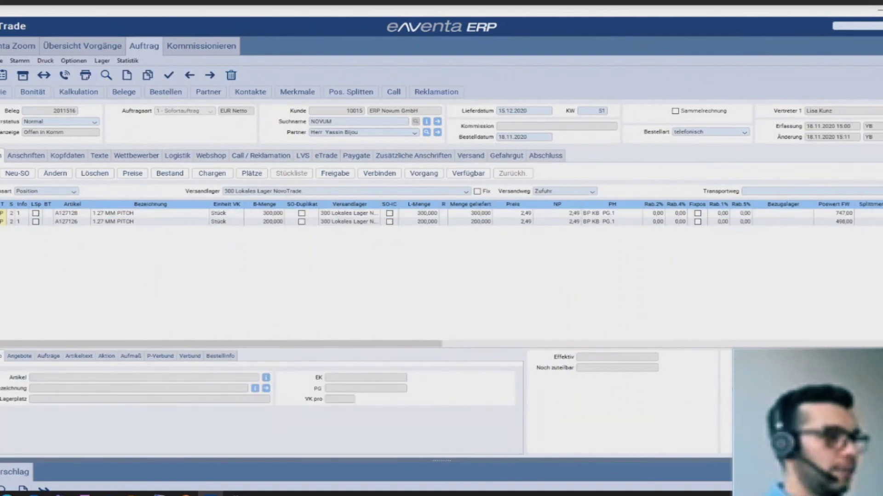
pyautogui.click(18, 213)
pyautogui.click(120, 90)
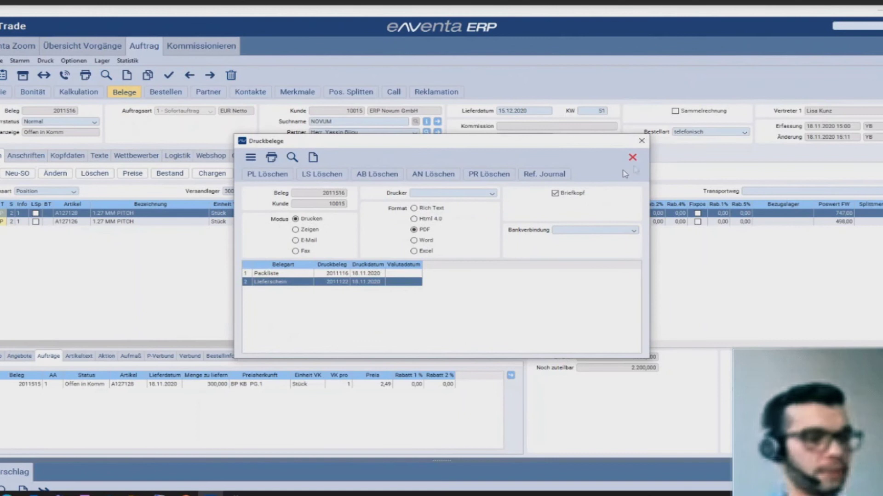
pyautogui.click(633, 158)
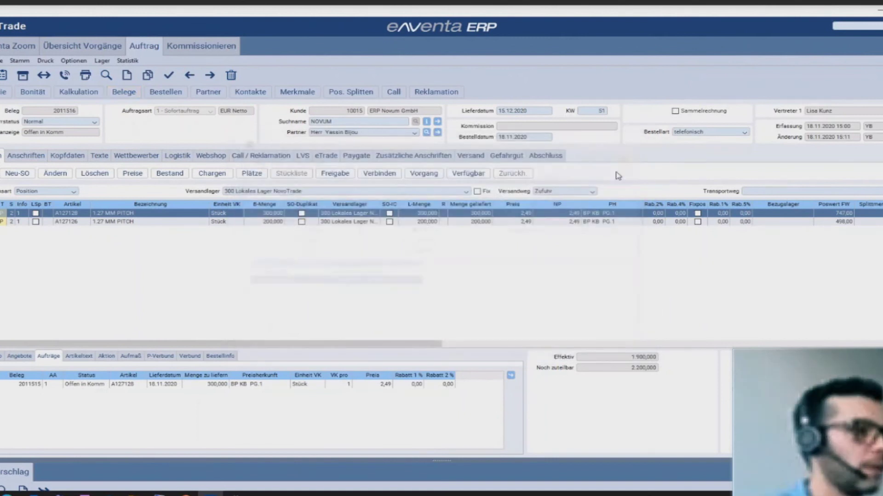
pyautogui.click(473, 156)
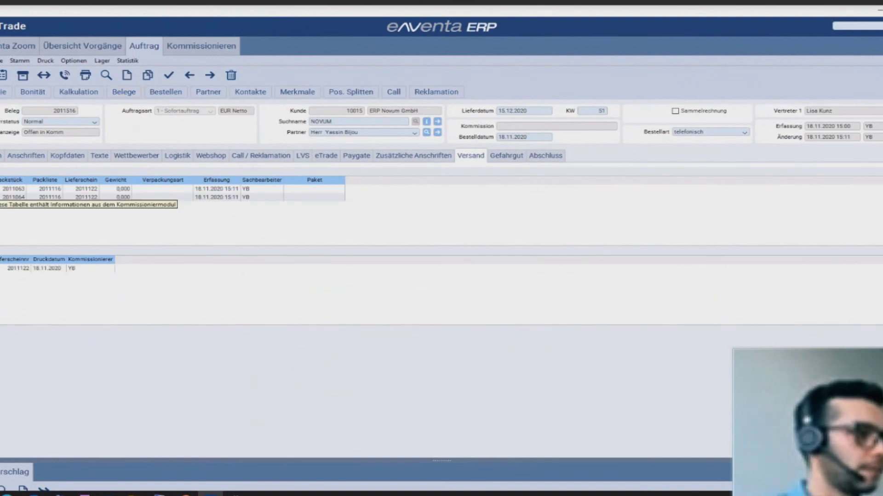
pyautogui.click(92, 189)
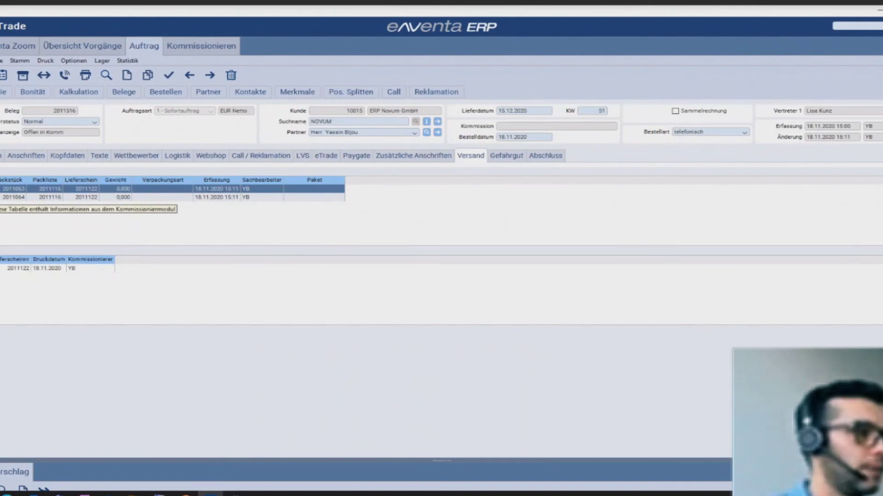
# Step: Compare the package numbers of the two packages listed in the order's shipping details (Versand)
pyautogui.click(6, 196)
pyautogui.click(6, 189)
pyautogui.click(8, 196)
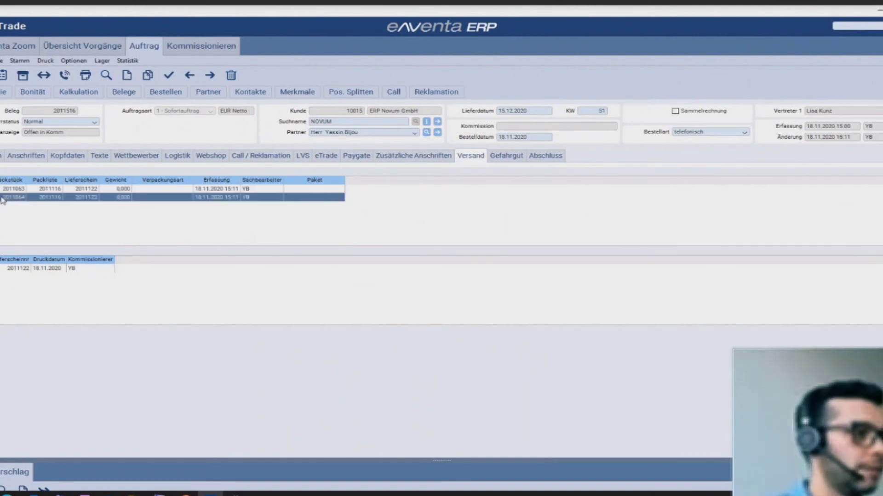
pyautogui.click(6, 190)
pyautogui.click(6, 196)
pyautogui.click(6, 189)
pyautogui.click(4, 198)
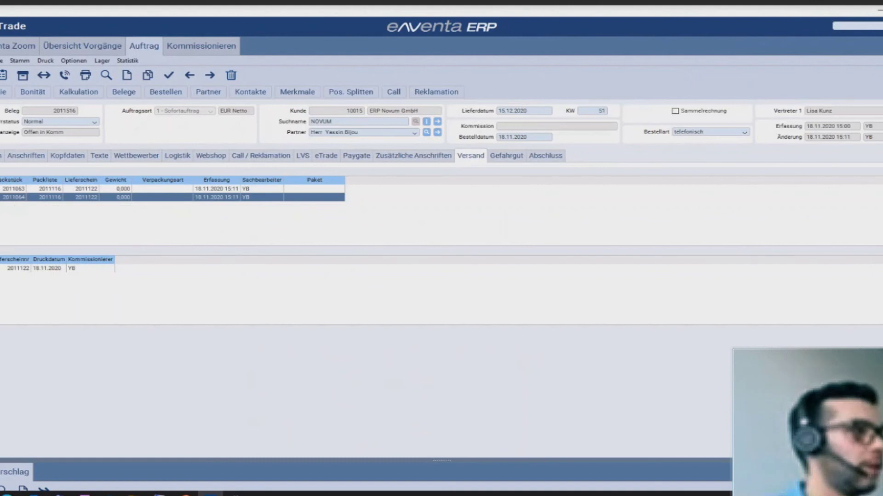
# Step: Review the general shipping and logistics parameters (Parameter VS / LO), and close them unchanged
pyautogui.moveTo(2, 199)
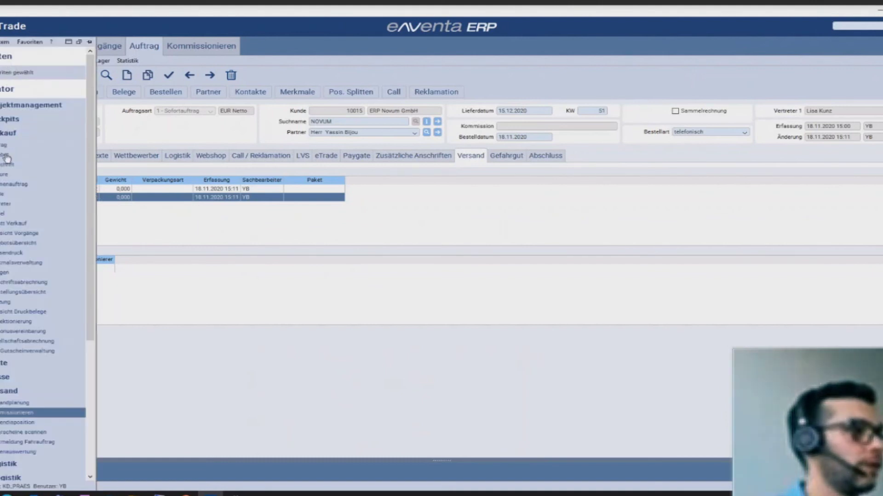
pyautogui.click(5, 42)
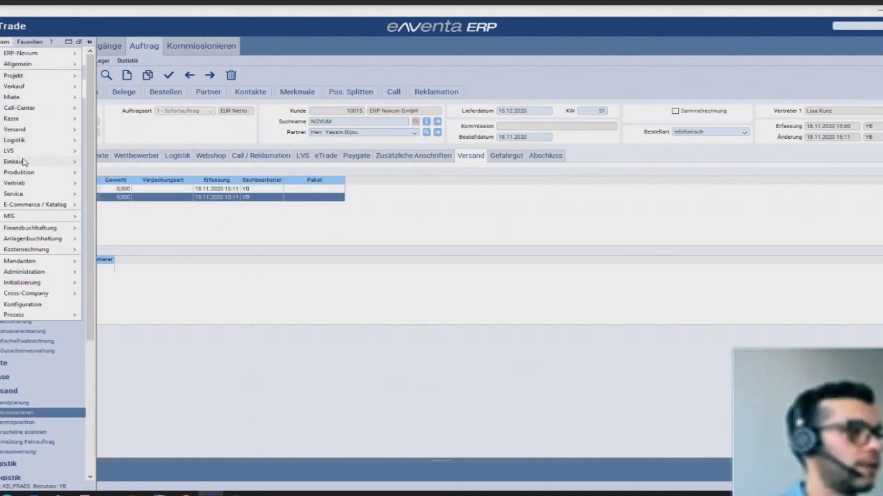
pyautogui.moveTo(55, 133)
pyautogui.click(113, 131)
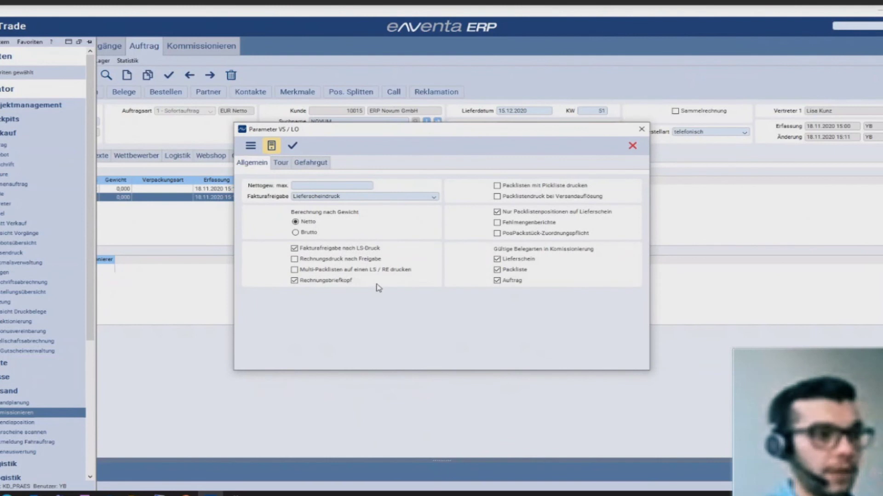
pyautogui.press('Escape')
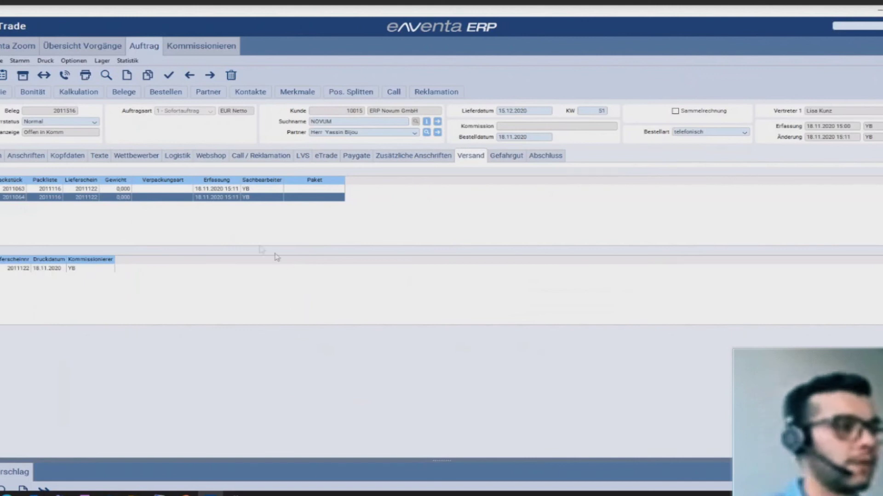
# Step: Check the packing list assigned to each of the two packages in the order's shipping details
pyautogui.click(56, 191)
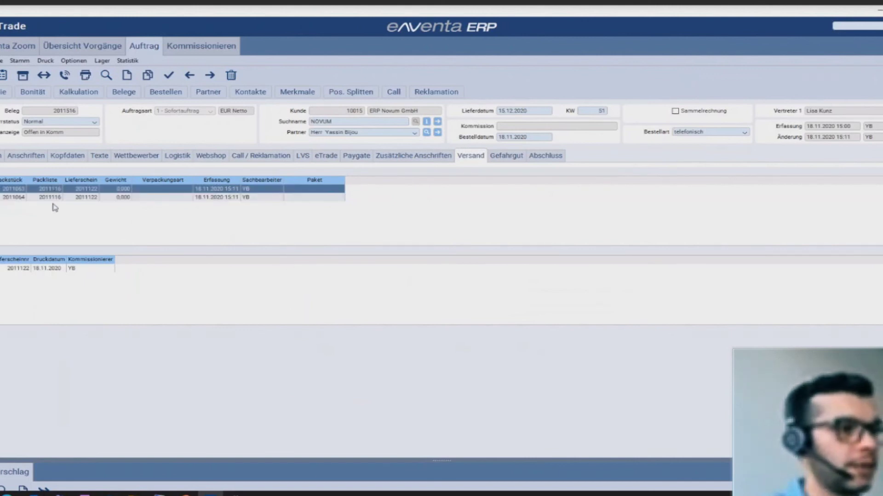
pyautogui.click(60, 198)
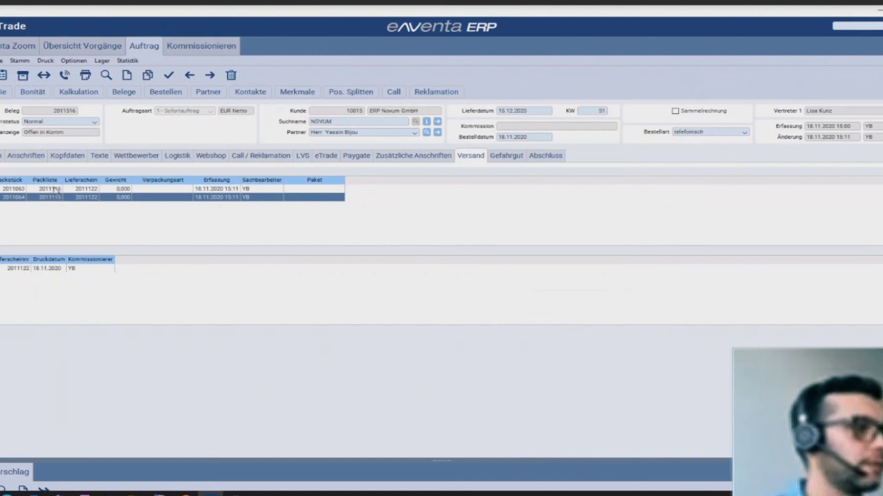
pyautogui.click(53, 189)
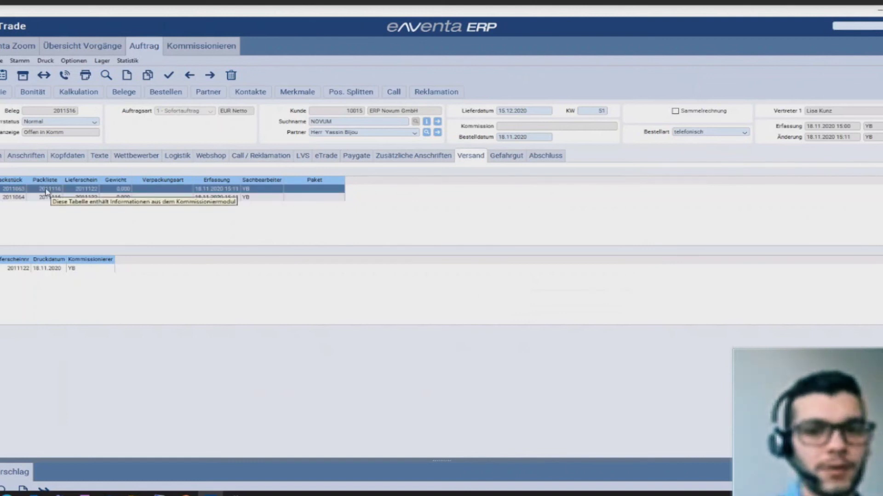
pyautogui.click(61, 198)
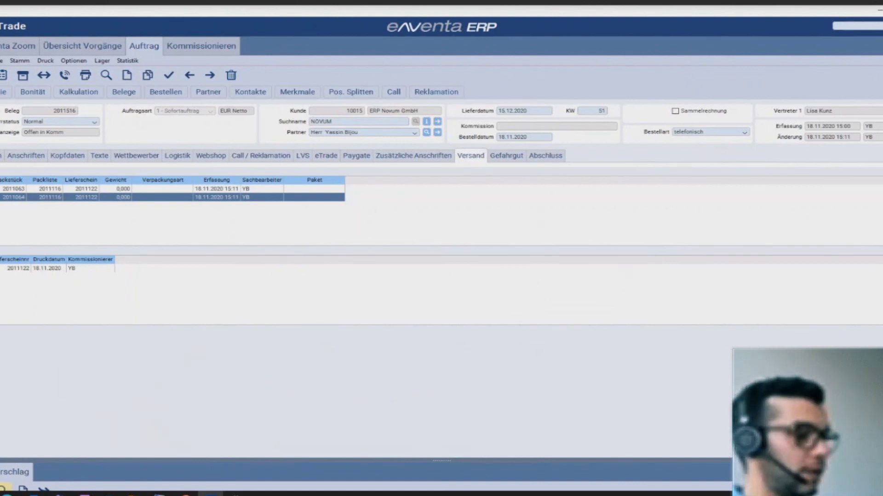
# Step: Switch to the browser's eNVenta Client Start page, launch a client with the Mobile theme, and leave its login without signing in
pyautogui.click(10, 494)
pyautogui.hotkey('ctrl', 'Tab')
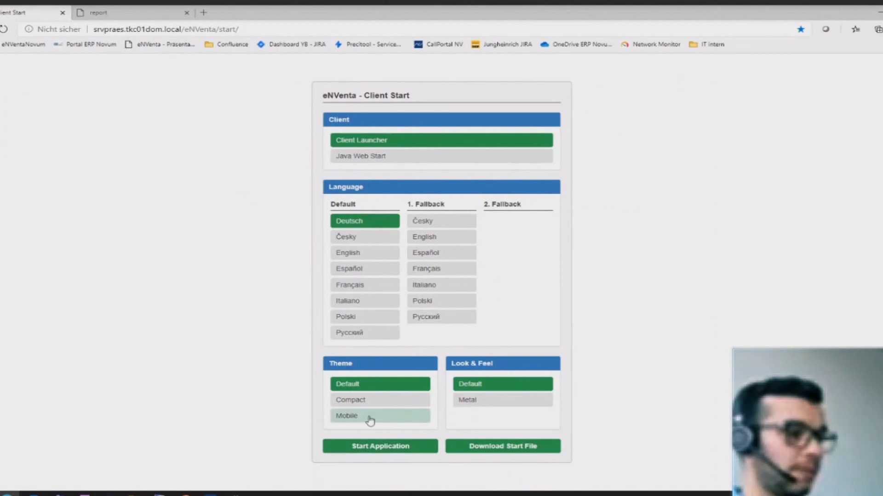
pyautogui.click(370, 420)
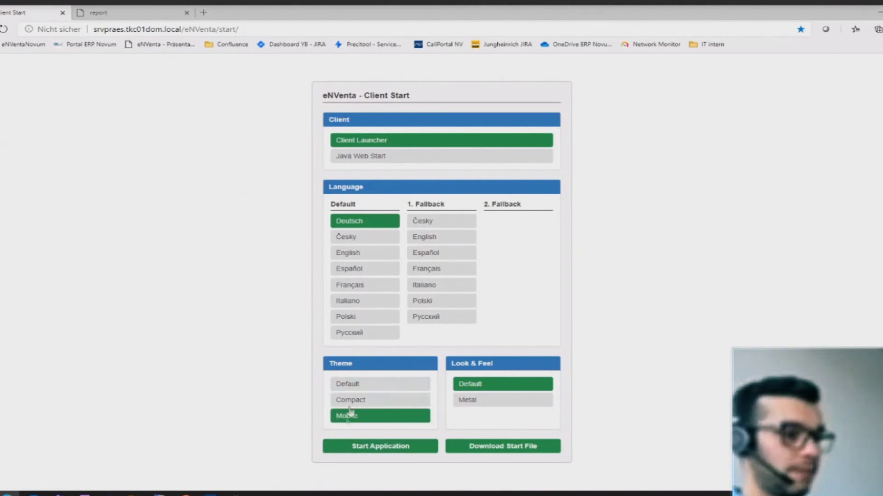
pyautogui.click(359, 454)
pyautogui.click(473, 88)
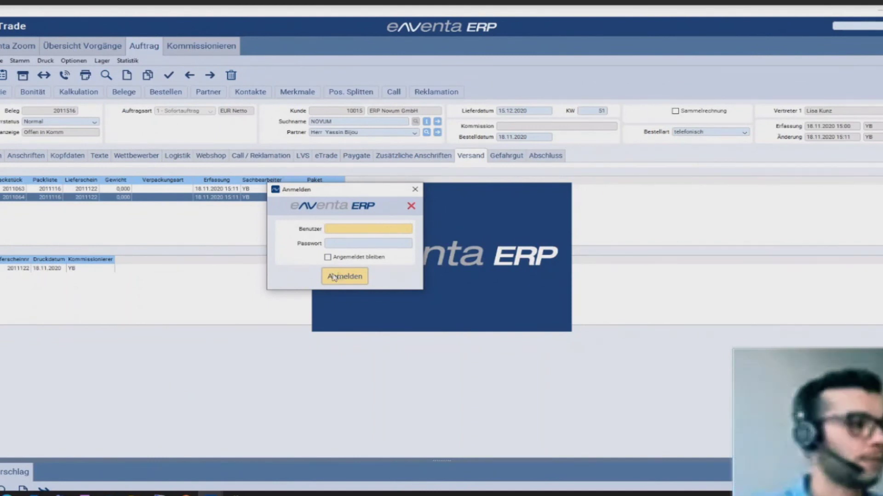
pyautogui.press('Escape')
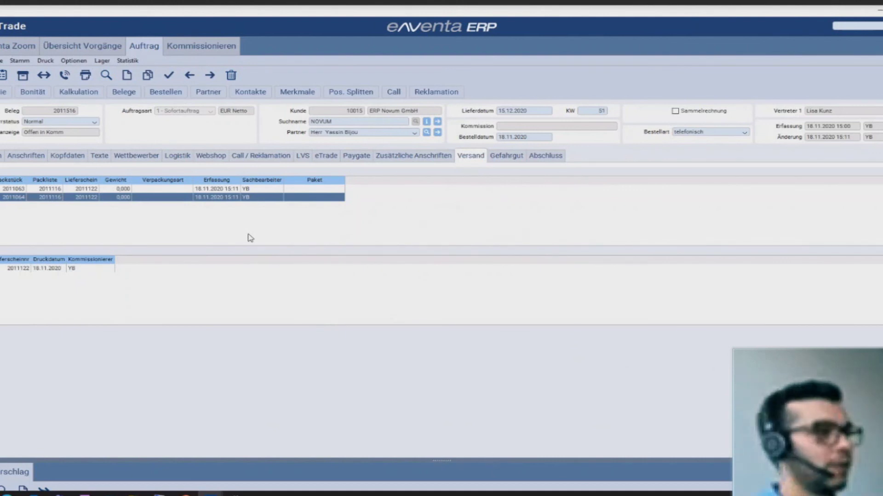
# Step: Try to add another package to the picking (Kommissionieren), and leave the packages without saving it
pyautogui.click(222, 46)
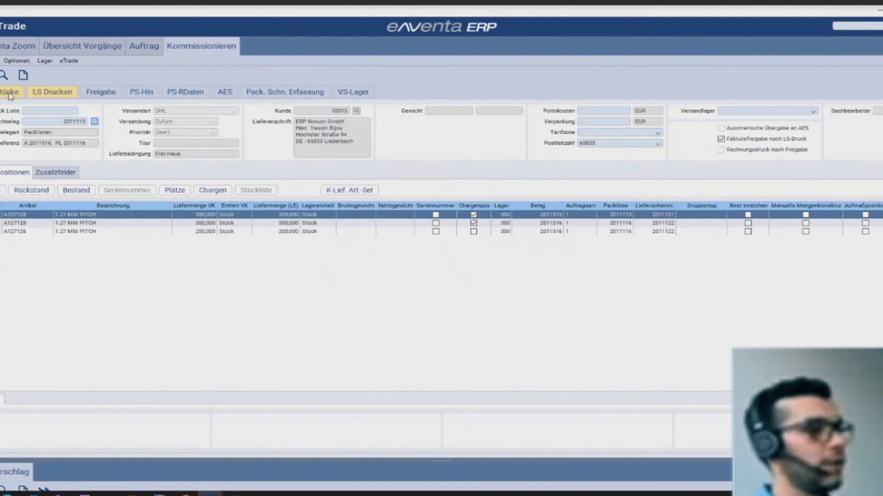
pyautogui.click(10, 92)
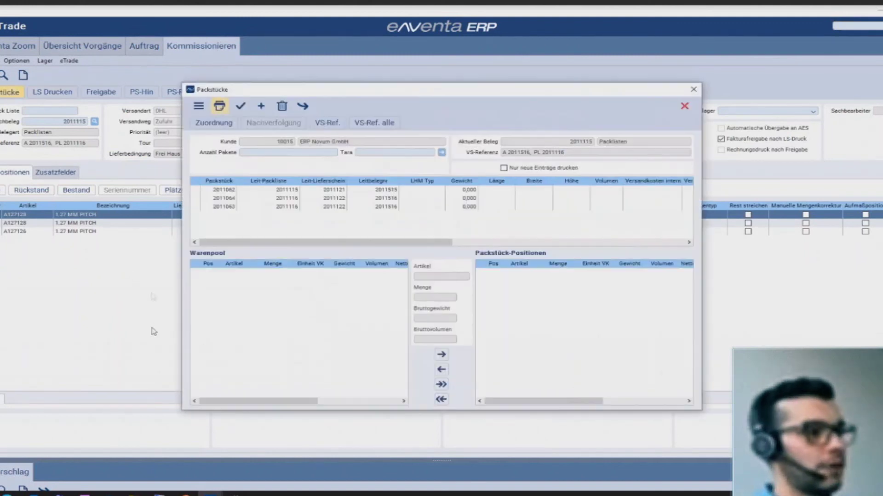
pyautogui.click(262, 107)
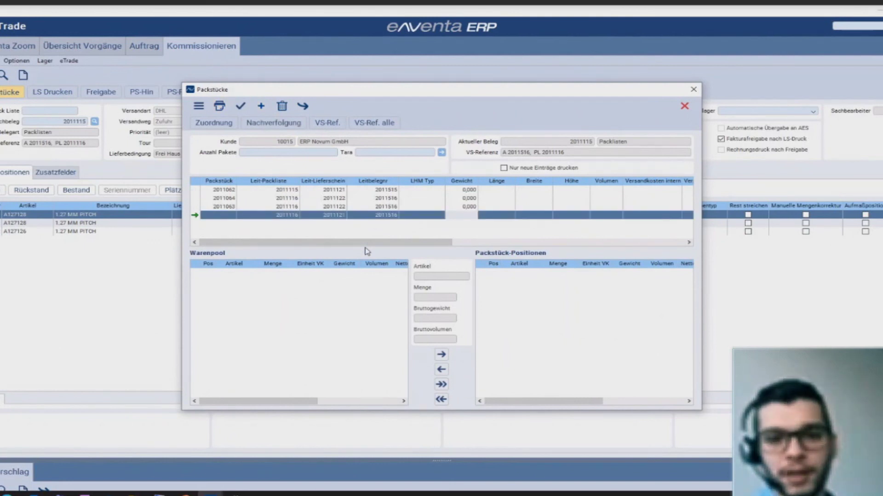
pyautogui.click(367, 224)
pyautogui.click(439, 263)
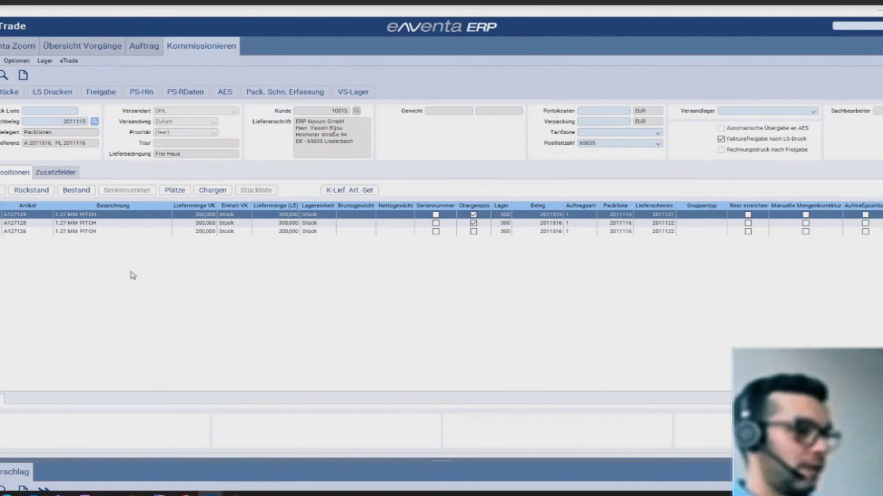
# Step: Switch to the PowerPoint presentation and start the slide show at the "Warenausgang – Kommissionierung" slide about printing delivery notes
pyautogui.hotkey('alt', 'Tab')
pyautogui.hotkey('alt', 'Tab')
pyautogui.hotkey('alt', 'Tab')
pyautogui.hotkey('alt', 'Tab')
pyautogui.hotkey('alt', 'Tab')
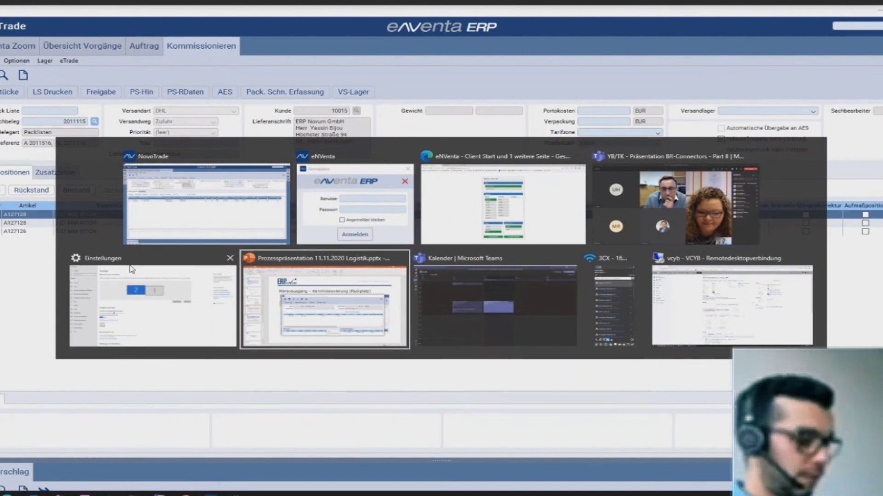
pyautogui.press('Escape')
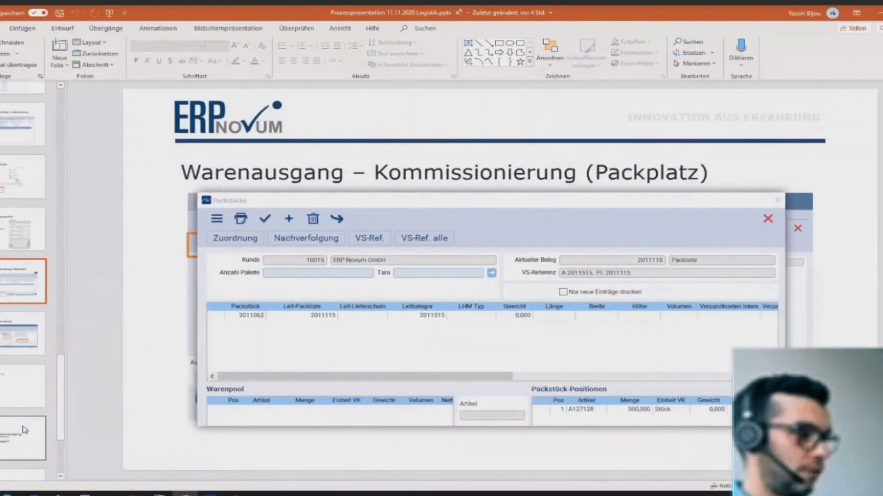
pyautogui.click(23, 386)
pyautogui.click(27, 333)
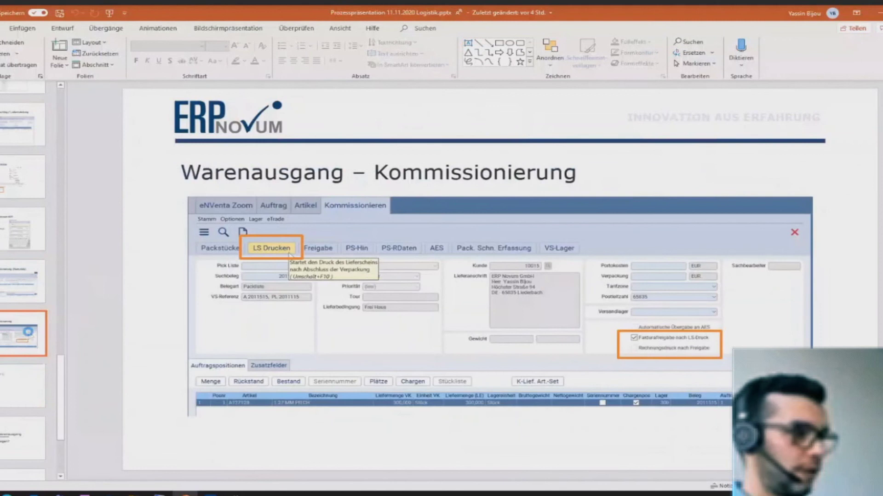
pyautogui.hotkey('shift', 'F5')
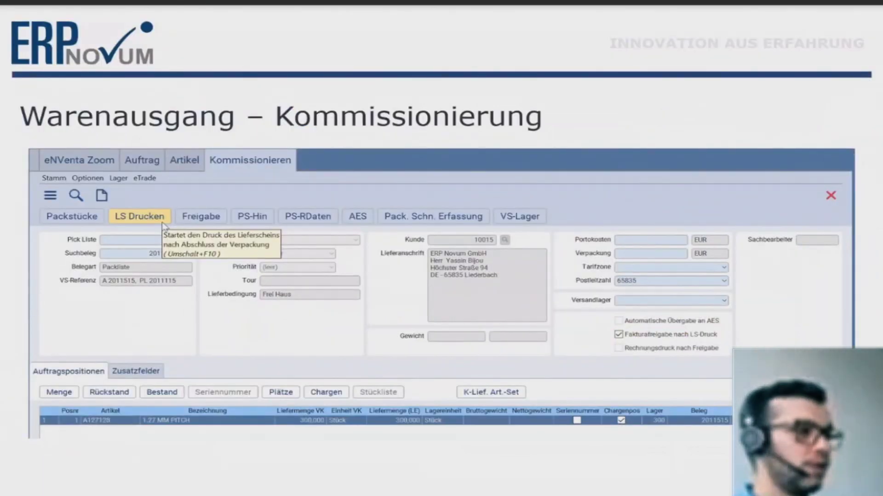
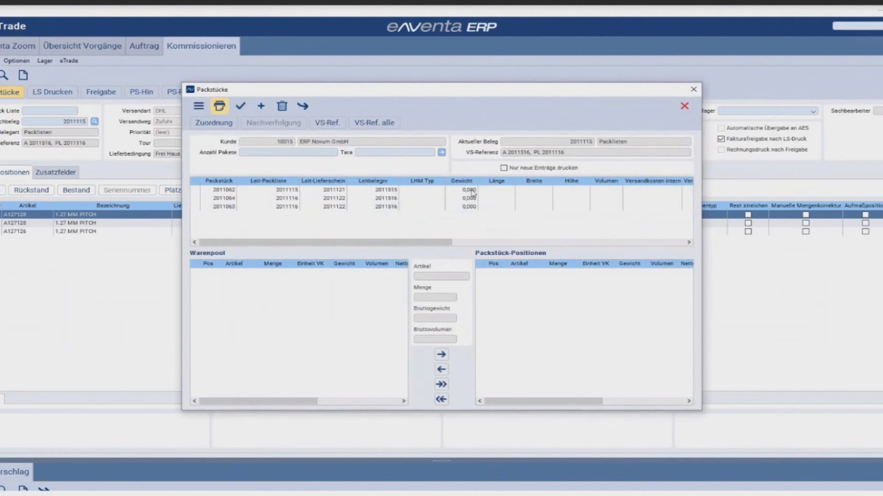
# Step: Show the positions of the first package in the picking's packages, and enlarge the Packstücke window
pyautogui.click(197, 190)
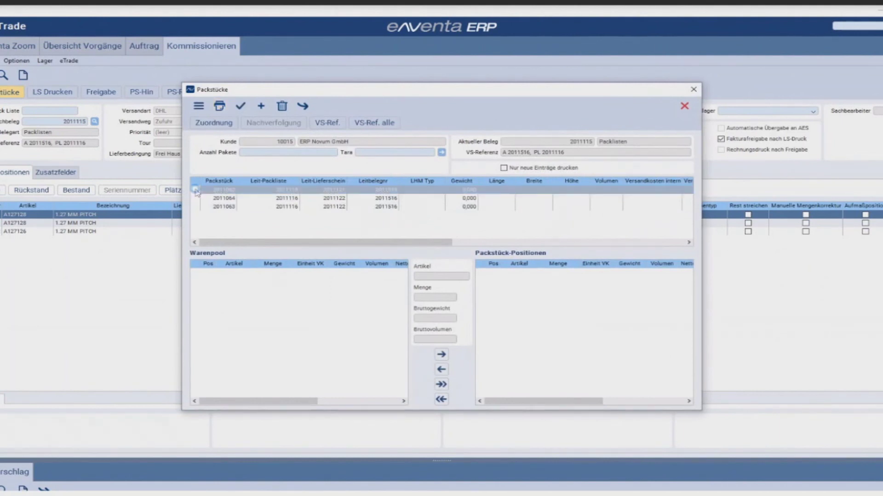
pyautogui.moveTo(183, 83); pyautogui.dragTo(0, 49)
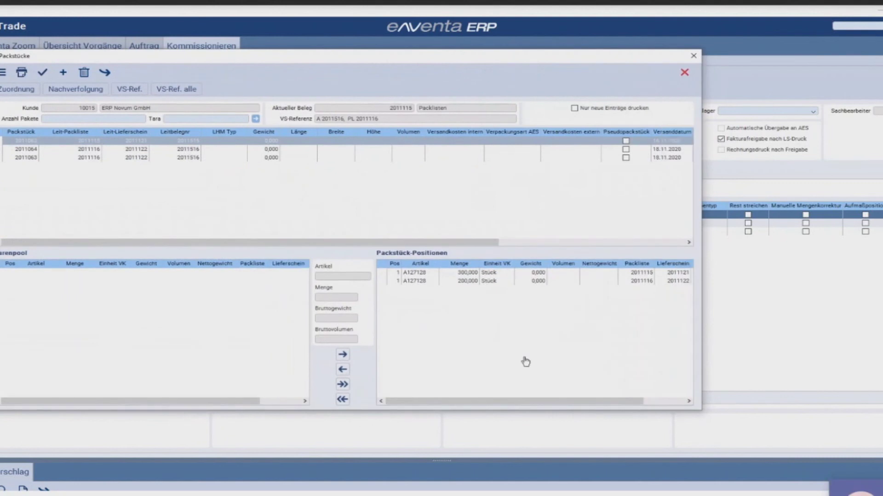
pyautogui.click(536, 274)
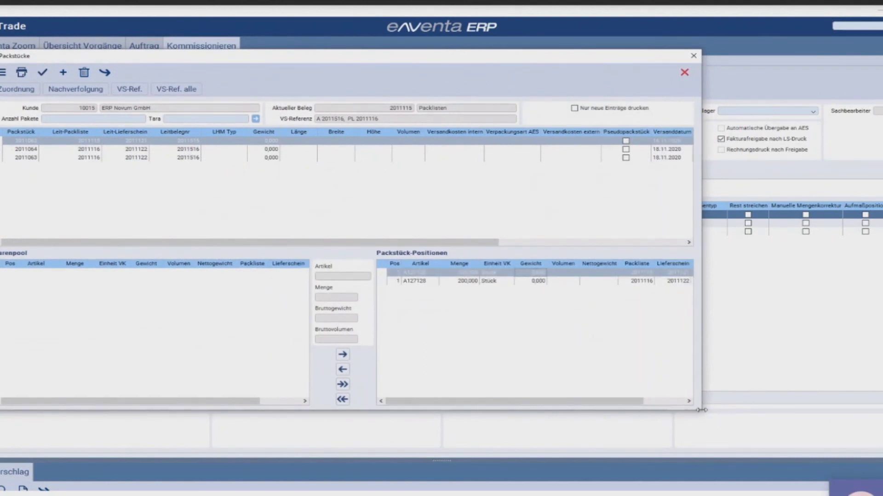
pyautogui.moveTo(702, 410); pyautogui.dragTo(865, 454)
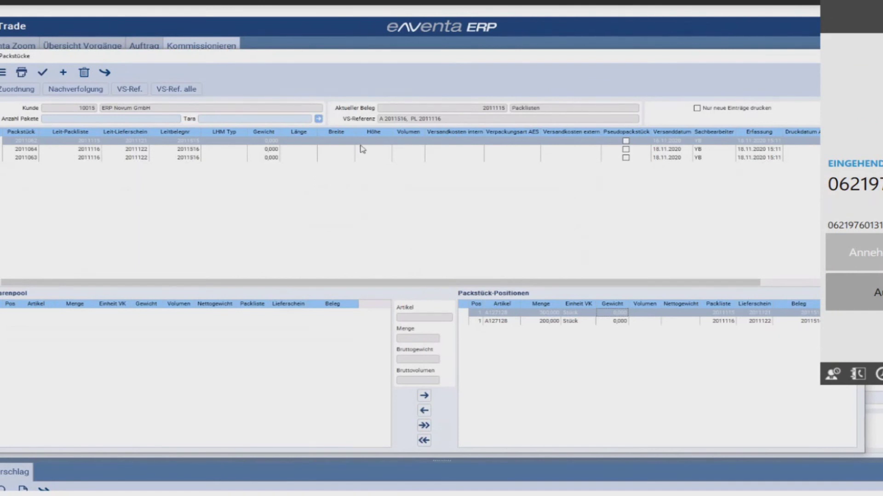
# Step: Set the first package's length to 15, width to 12 and height to 13, and calculate its volume
pyautogui.write('15')
pyautogui.press('Tab')
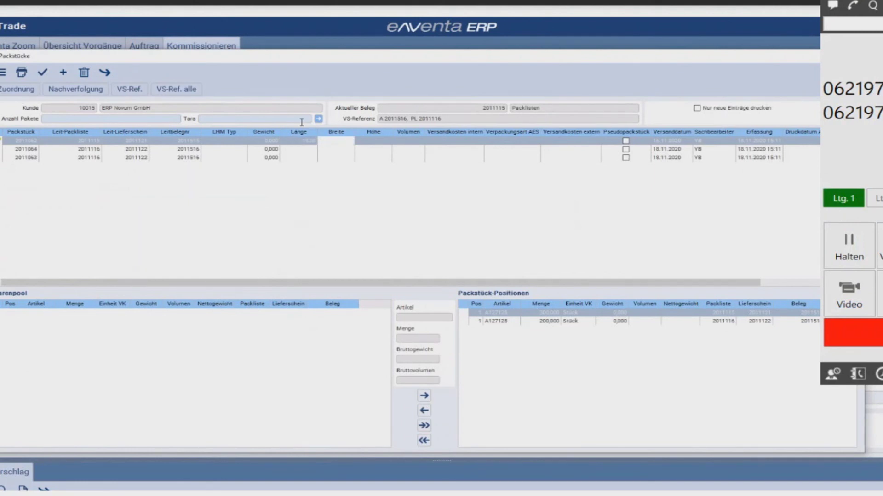
pyautogui.write('15')
pyautogui.press('Tab')
pyautogui.write('13')
pyautogui.press('Tab')
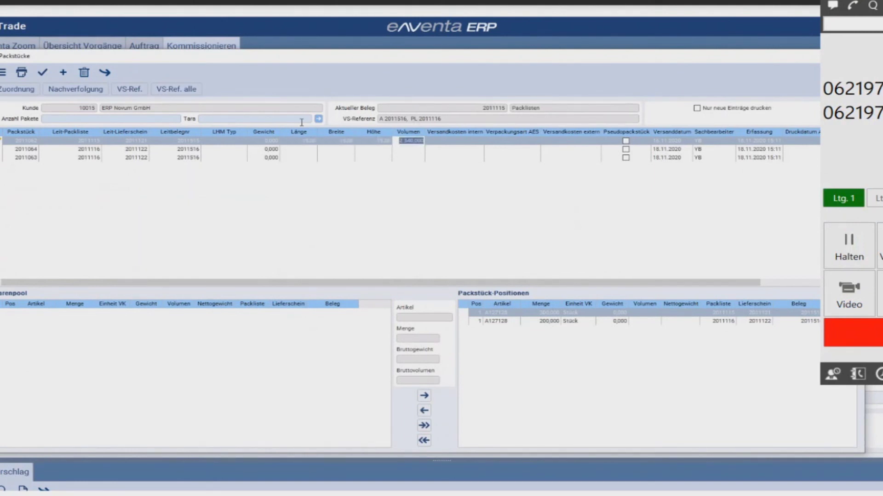
pyautogui.press('Return')
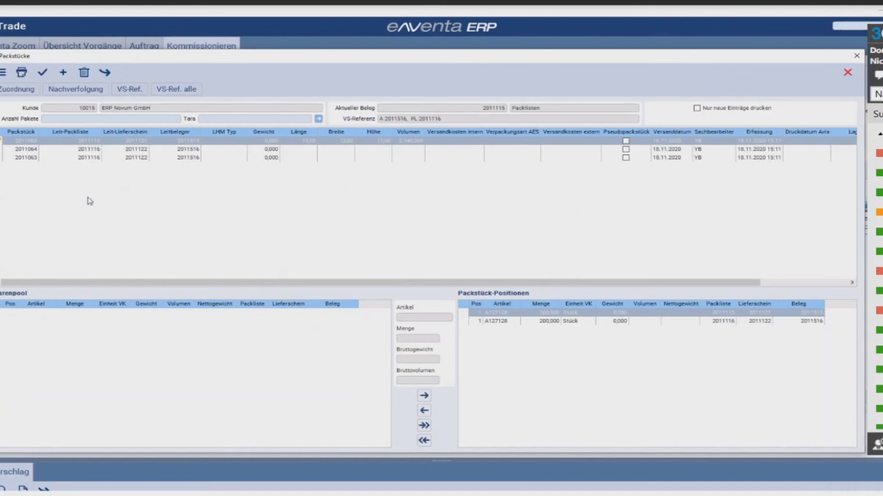
# Step: Examine the first package's load carrier types (LHM Typ) and its weight field without choosing or entering anything
pyautogui.click(223, 141)
pyautogui.click(242, 142)
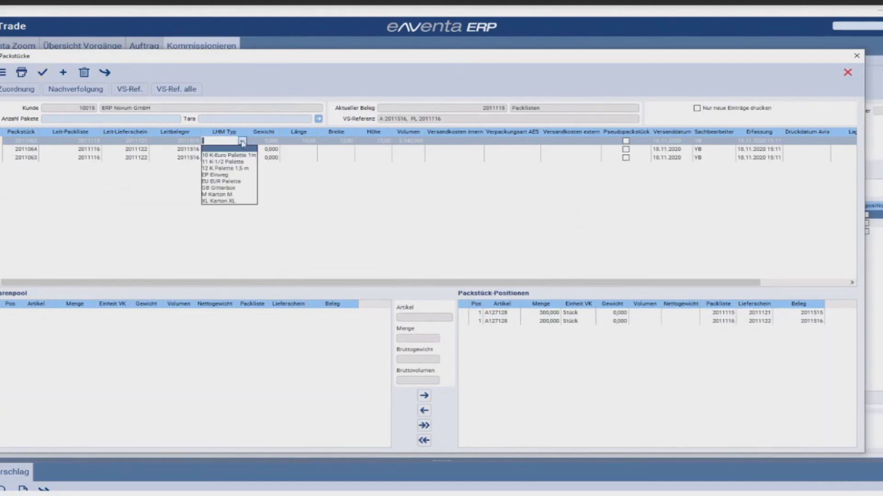
pyautogui.click(242, 142)
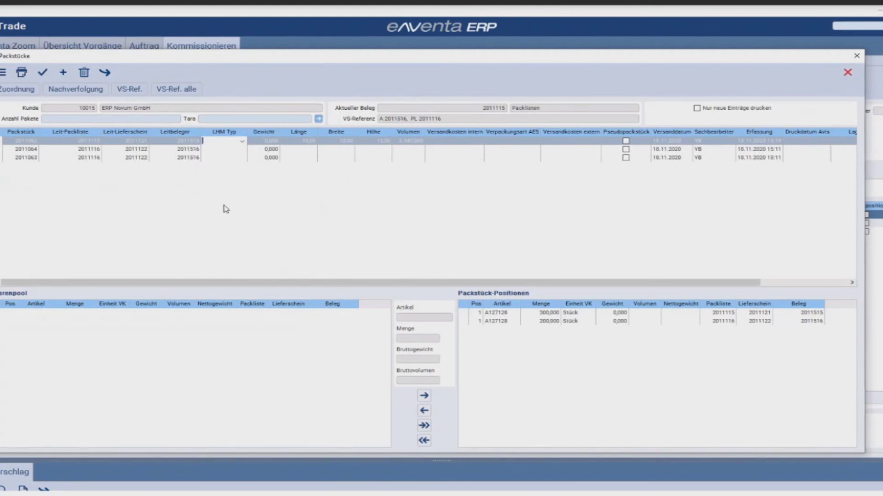
pyautogui.press('Escape')
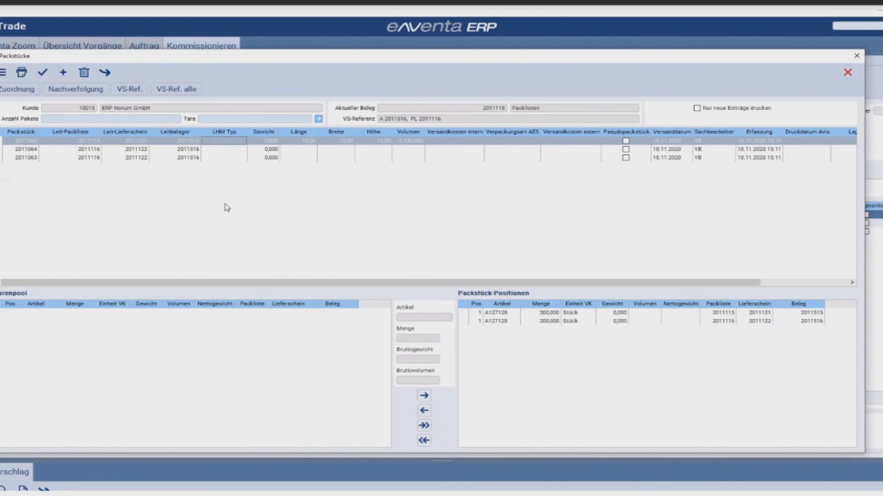
pyautogui.click(269, 141)
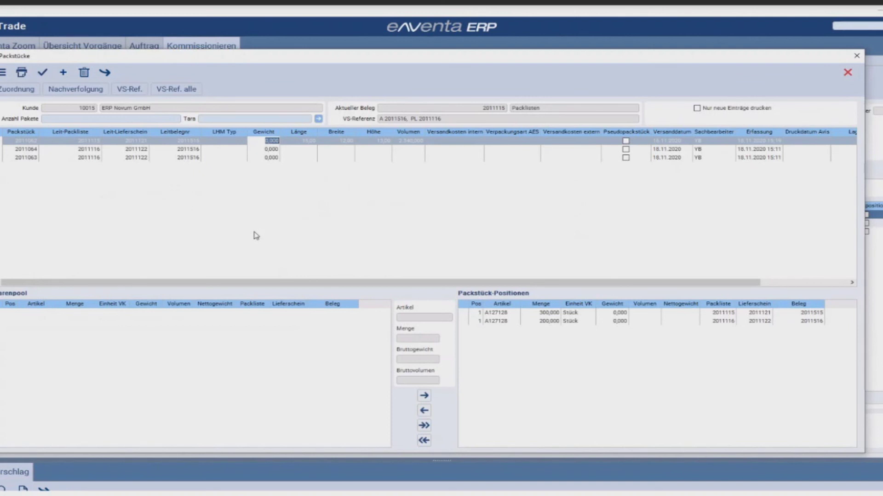
pyautogui.press('Escape')
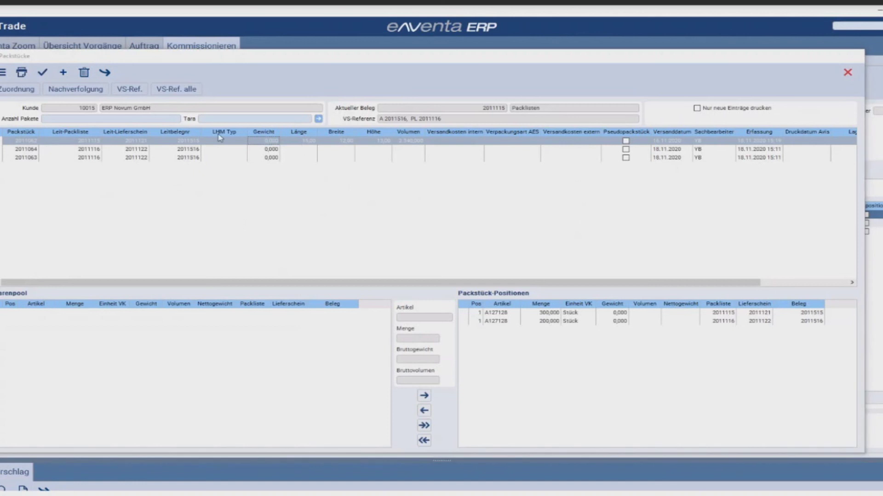
# Step: Try to create a DPD polling file for the picking, and look over the other carrier file options
pyautogui.click(68, 60)
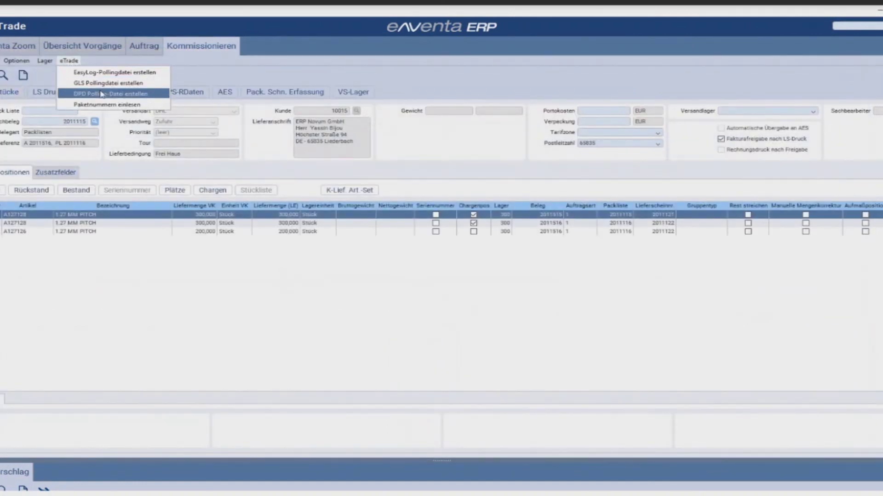
pyautogui.click(102, 94)
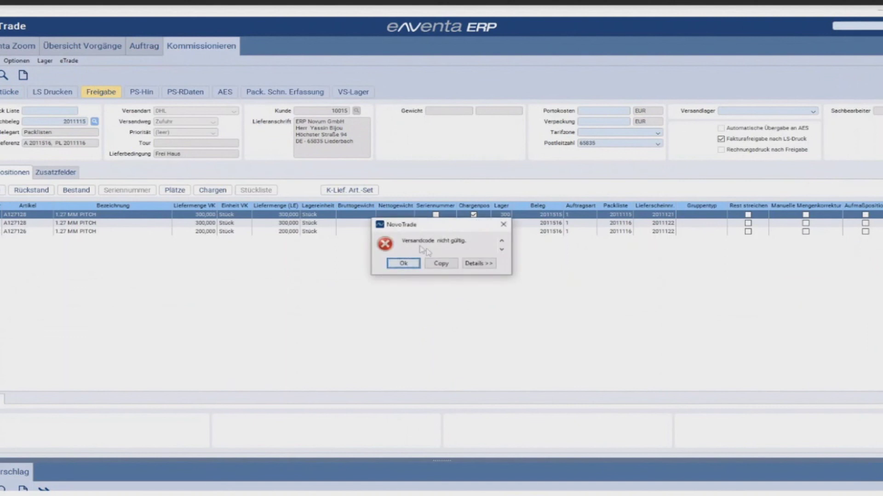
pyautogui.click(404, 264)
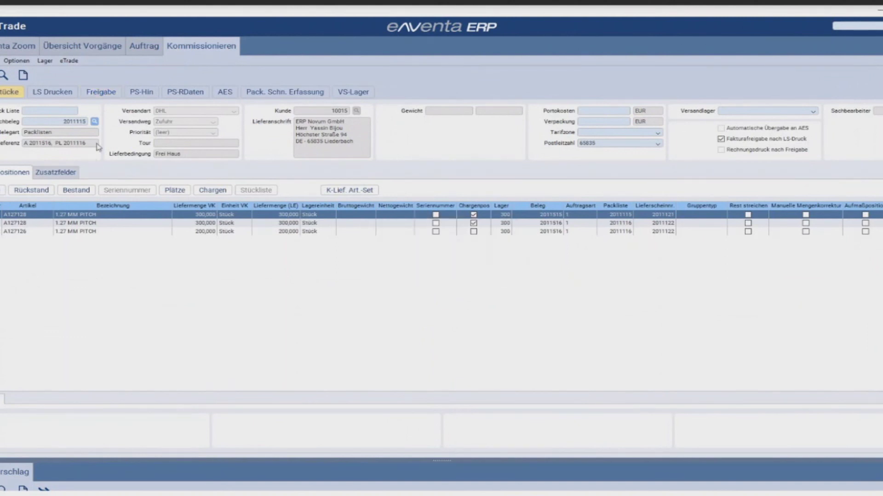
pyautogui.click(71, 61)
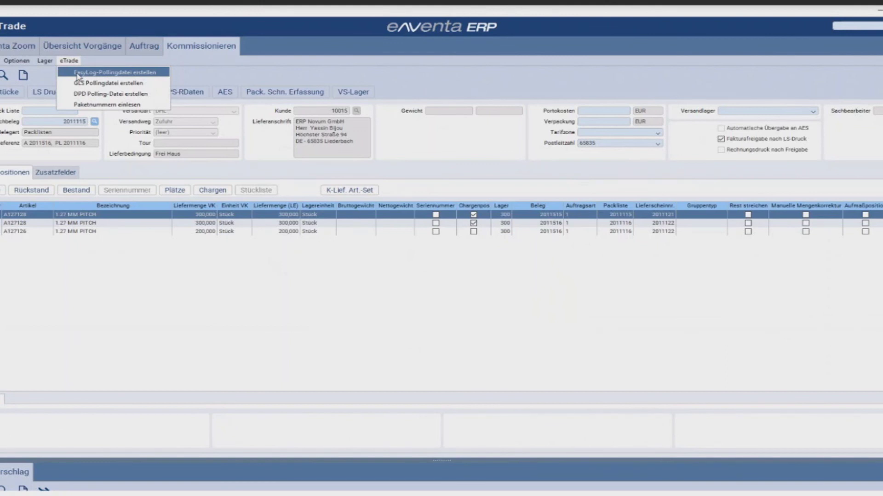
pyautogui.click(287, 318)
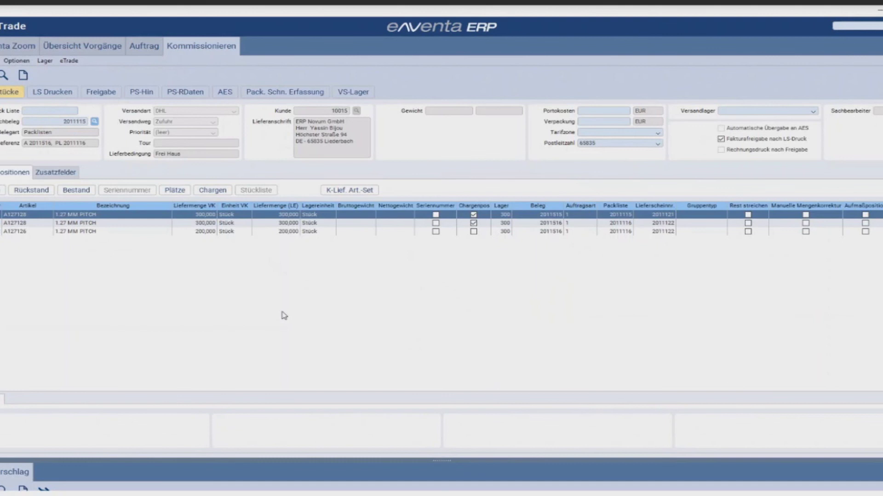